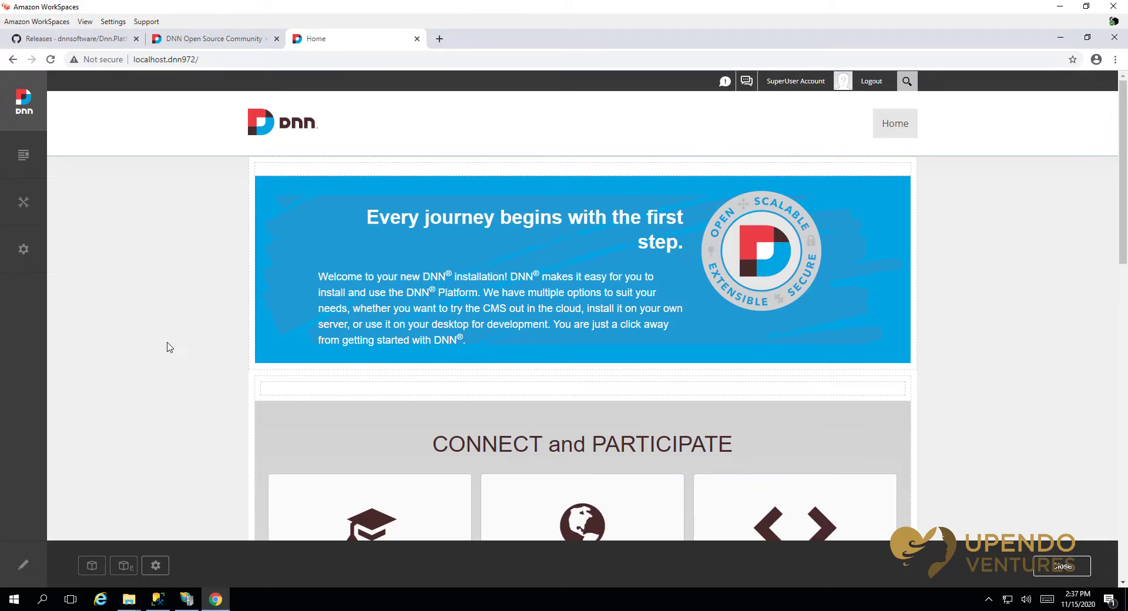
Confirm from the Persona Bar logo that the installed DNN version is 09.07.02
mouse_move(37, 114)
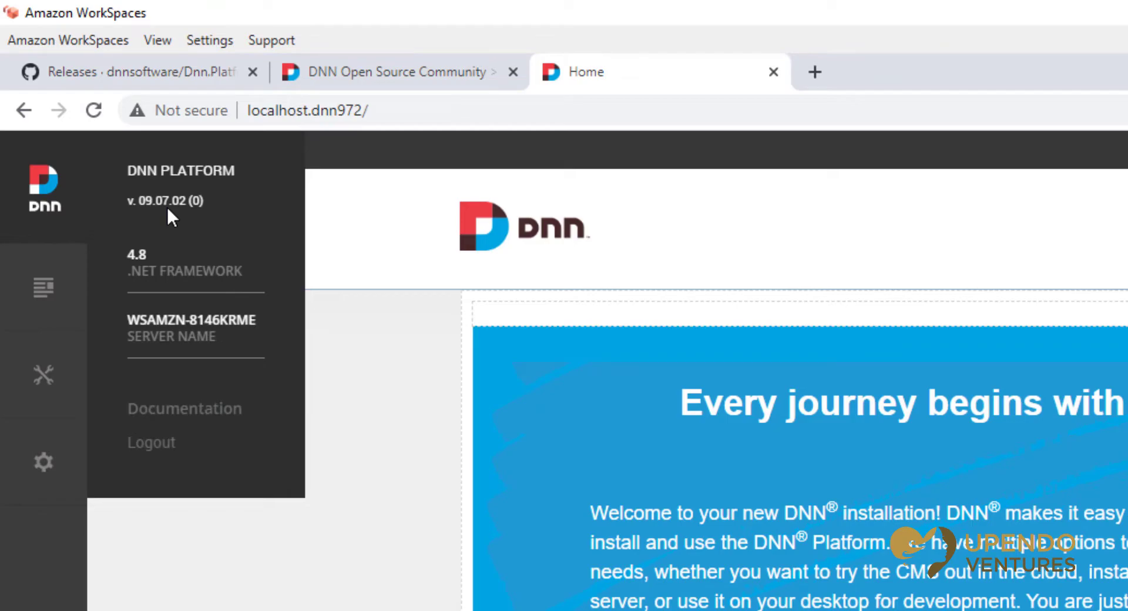
Review the installed extensions and their versions, then bring up the localhost.dnn972 folder window
mouse_move(44, 467)
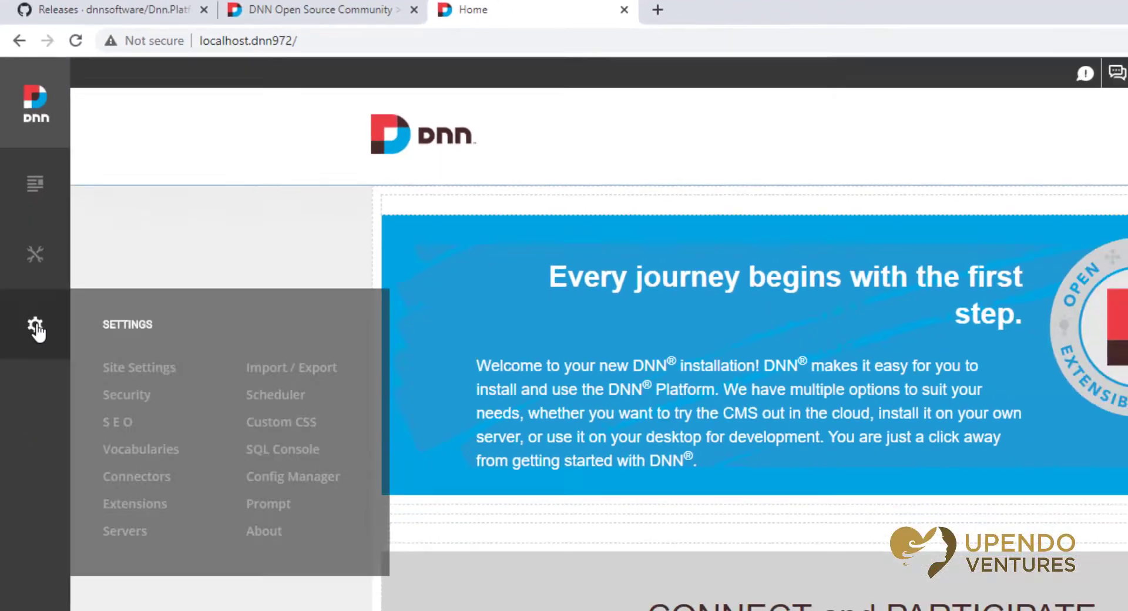
click(131, 503)
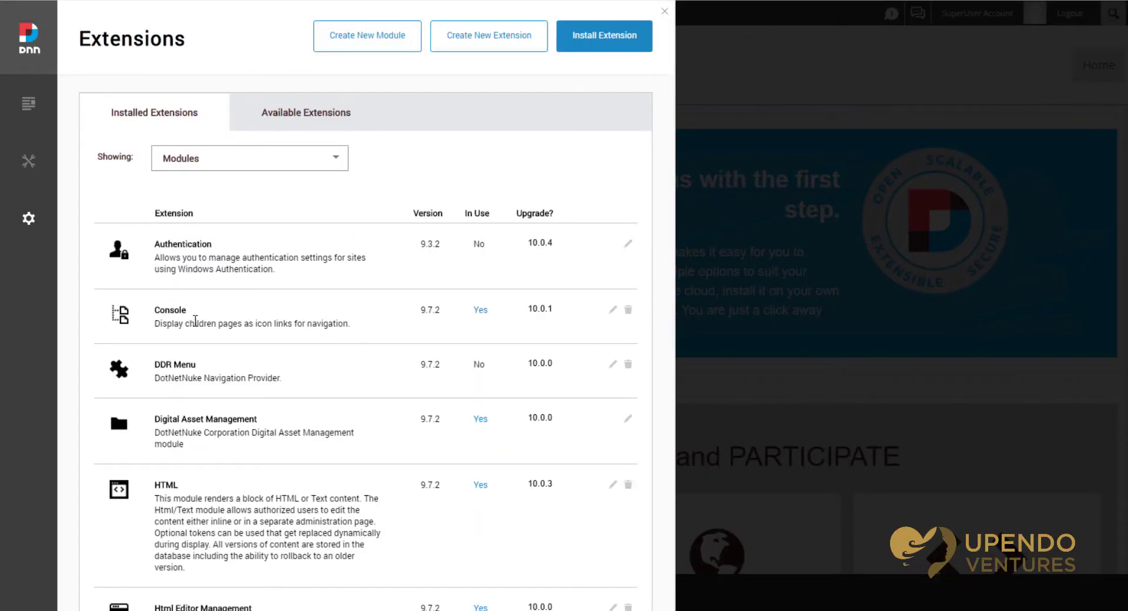
scroll(196, 326, down, 10)
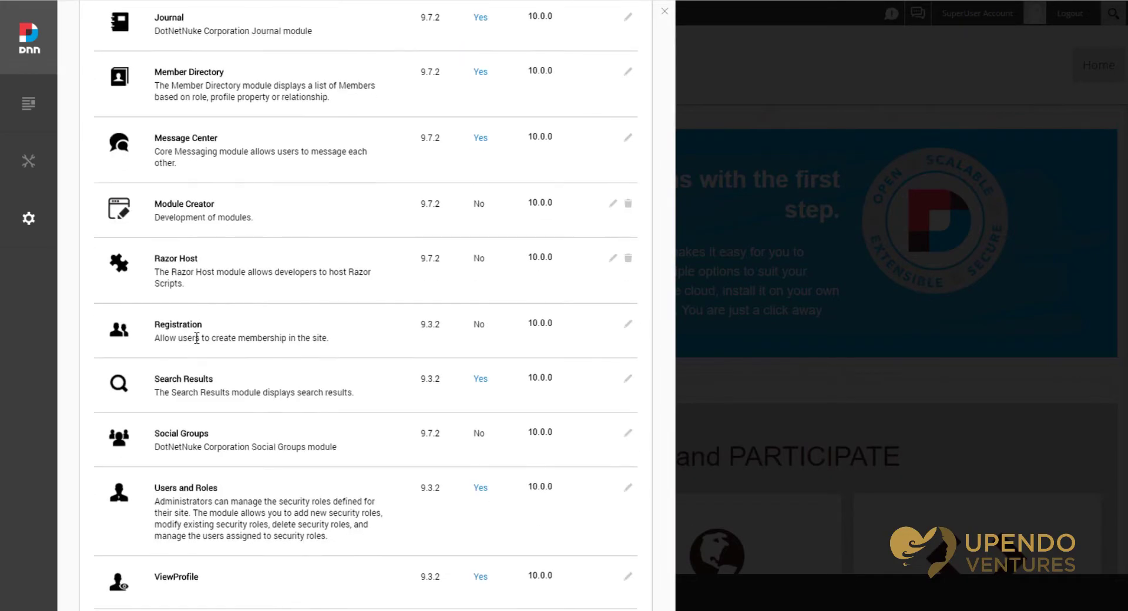
scroll(196, 338, up, 10)
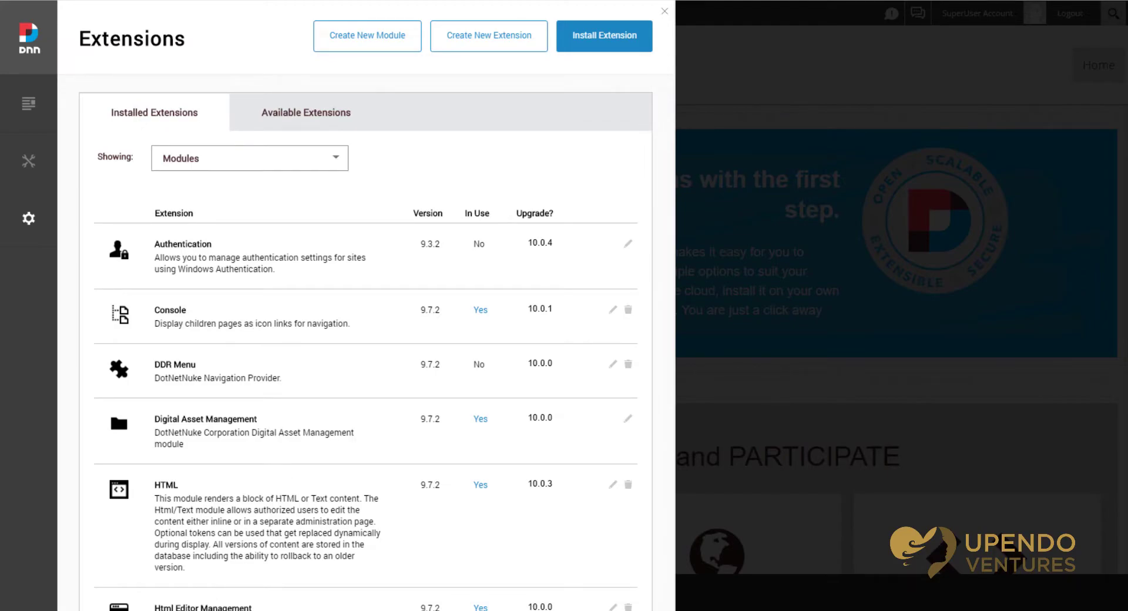
click(65, 573)
click(360, 198)
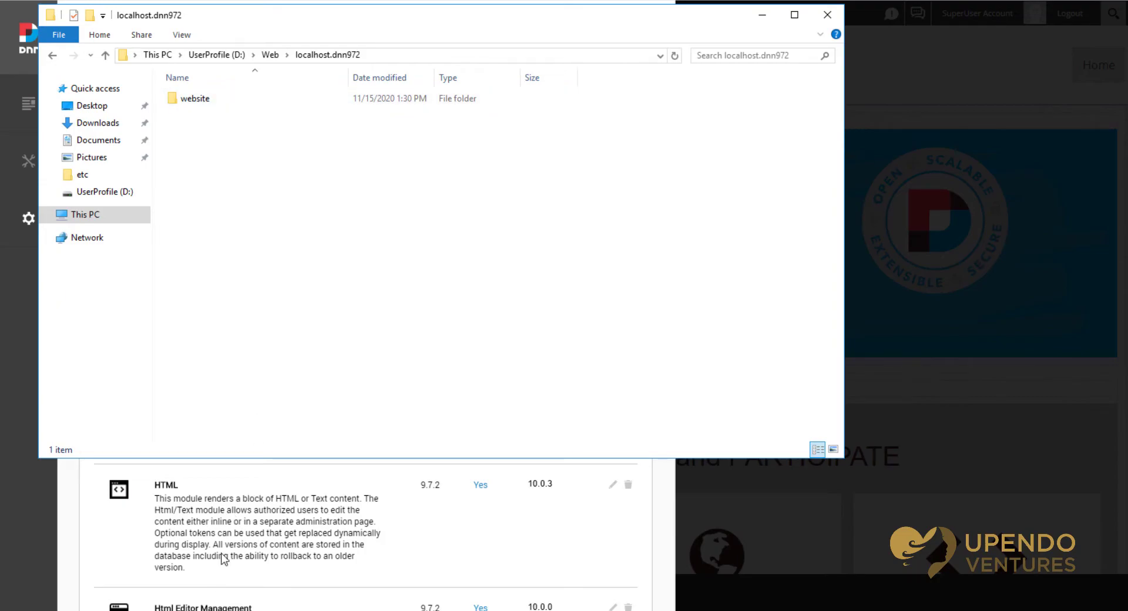
right_click(200, 101)
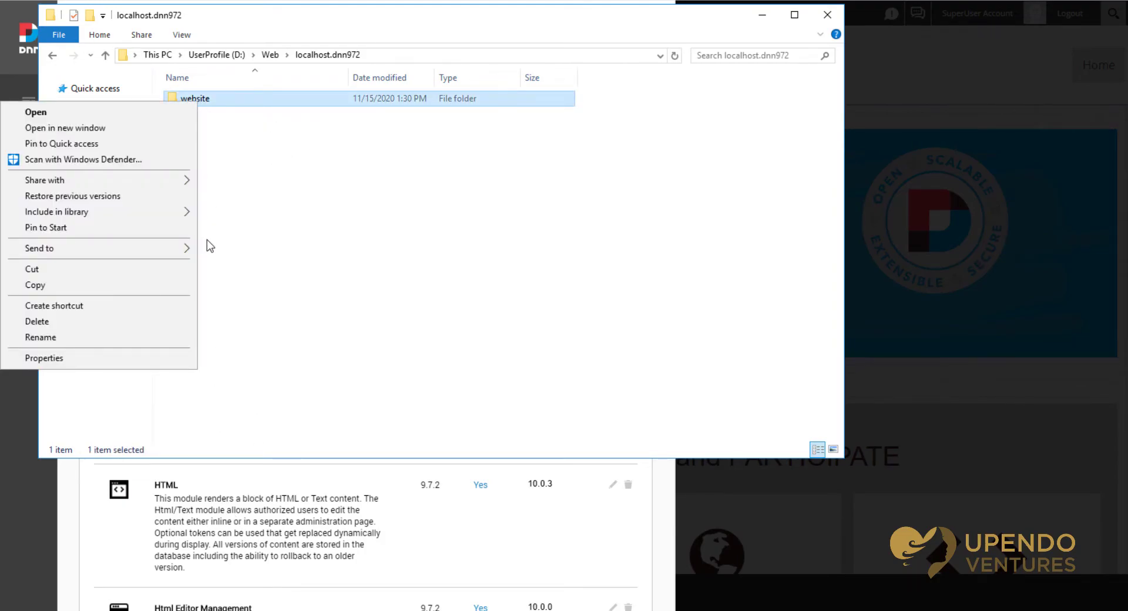
click(313, 332)
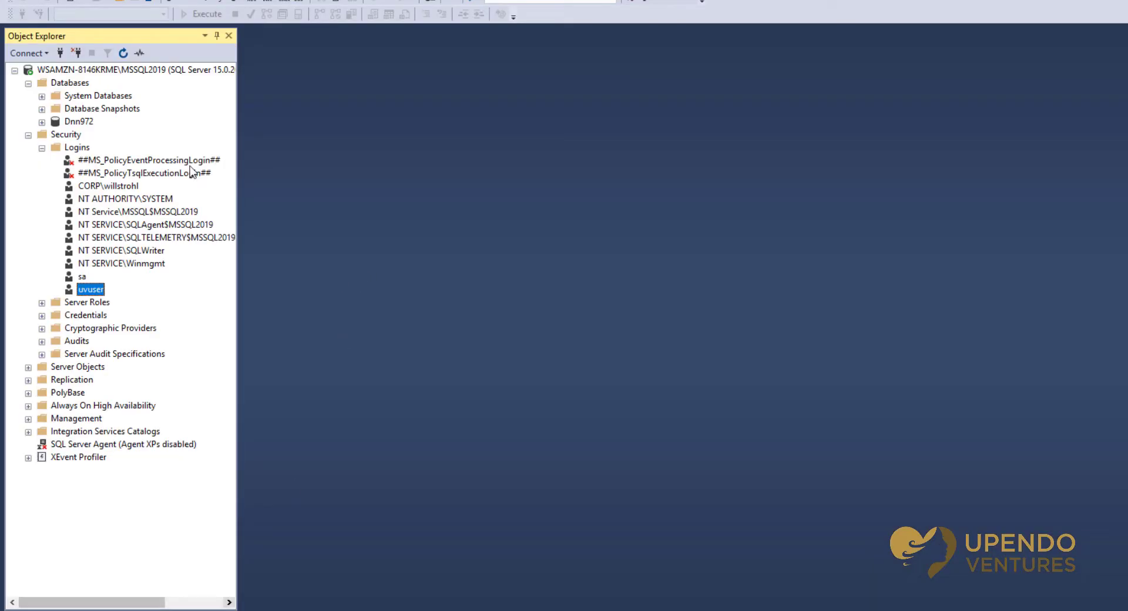
click(74, 121)
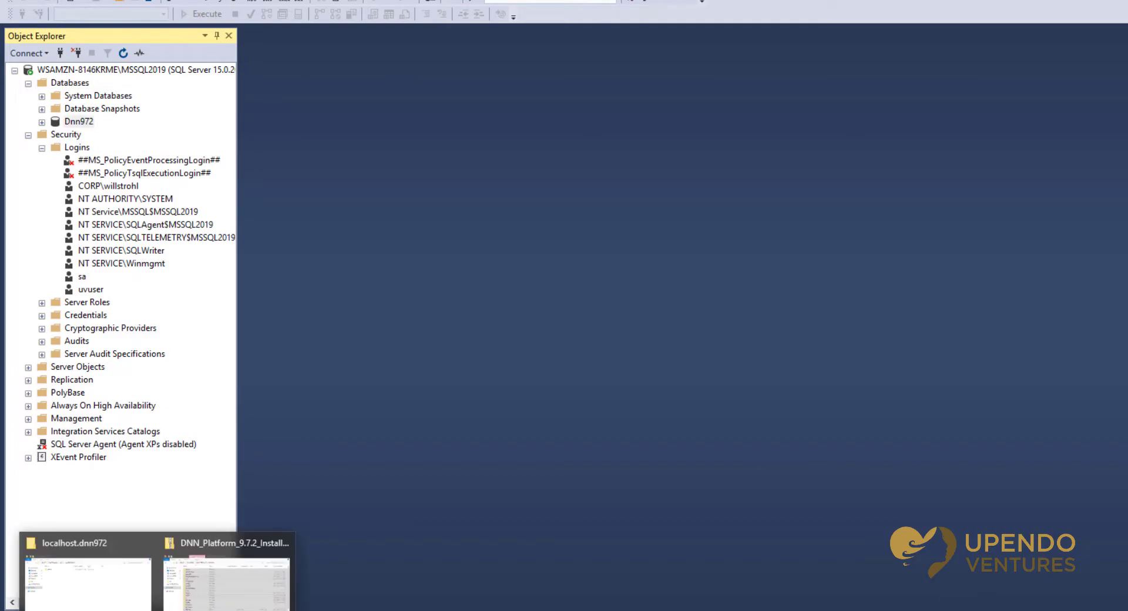
click(83, 579)
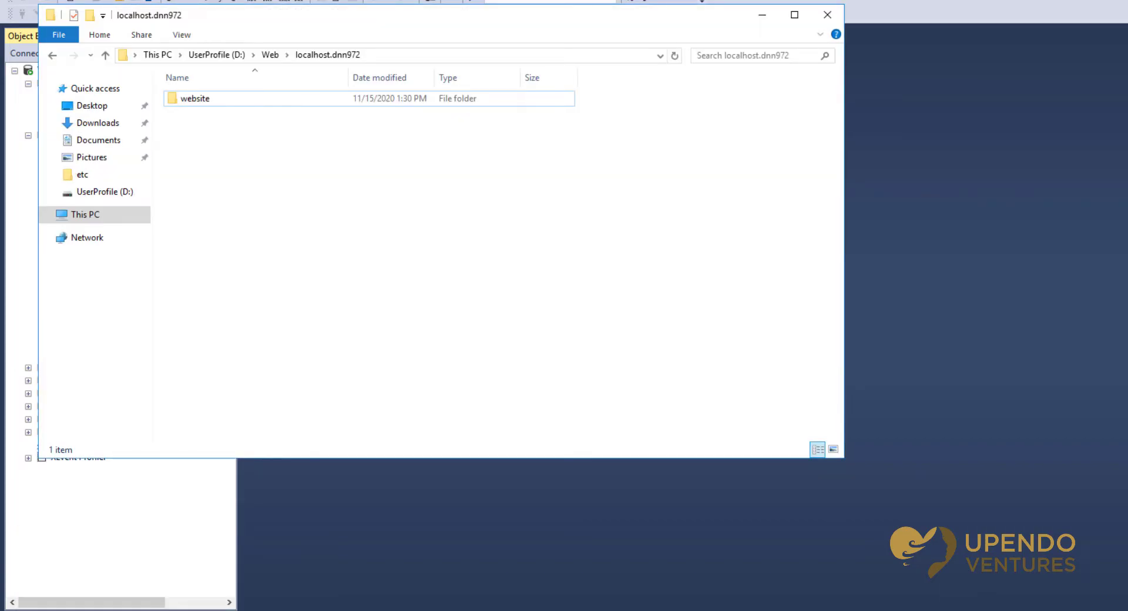
Minimize the localhost.dnn972 folder window and scroll through the installed modules list again
click(465, 469)
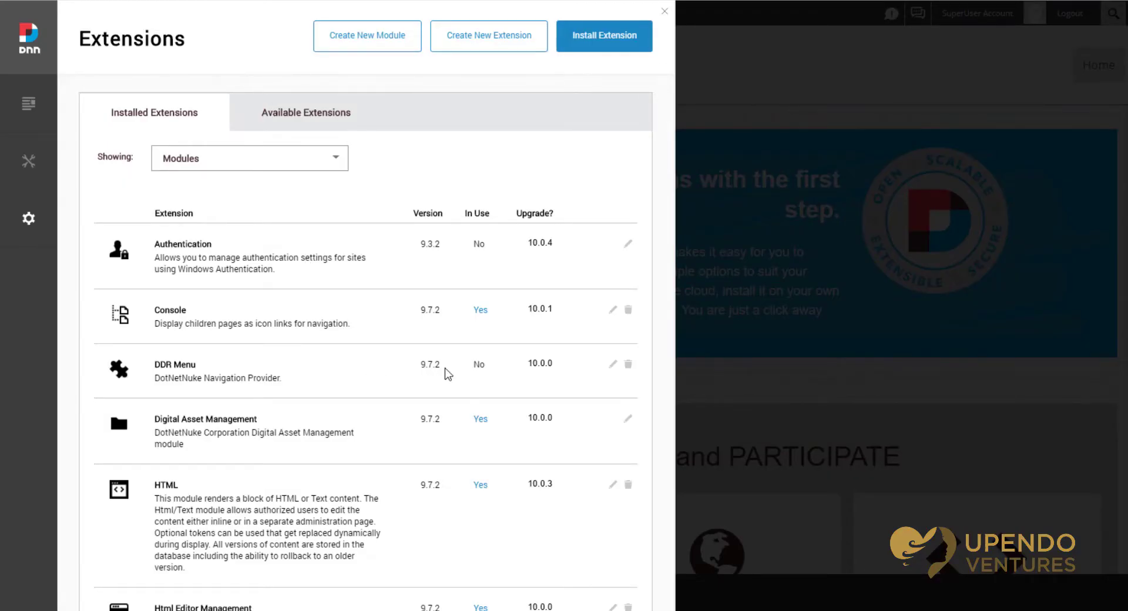
double_click(478, 246)
click(332, 273)
scroll(244, 394, down, 8)
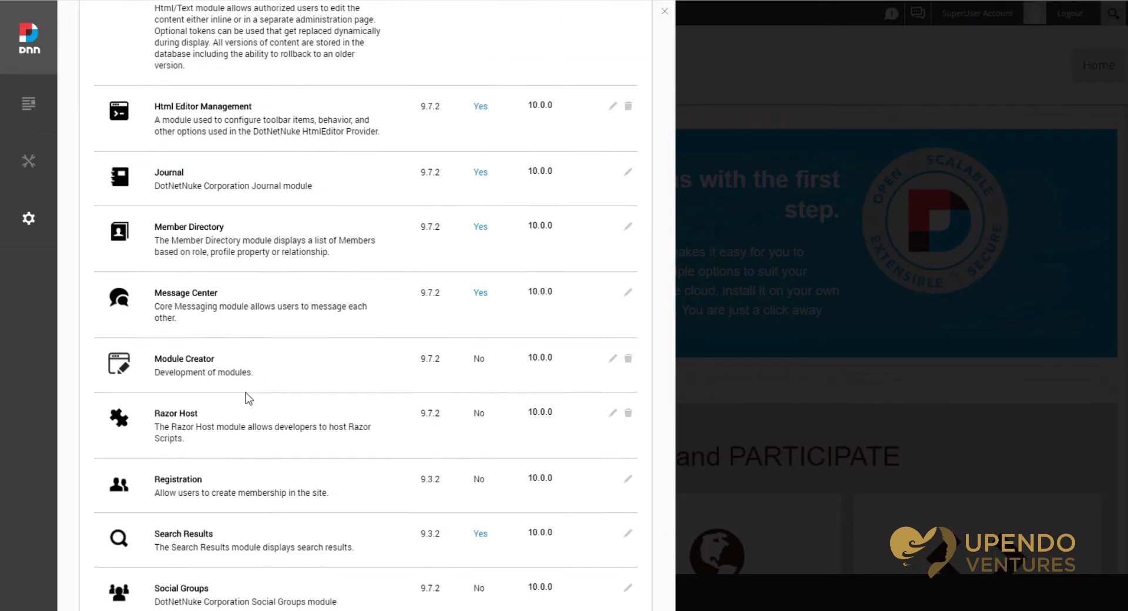
Preview deleting Razor Host with its files, then back out and close the Extensions panel
click(628, 414)
click(402, 377)
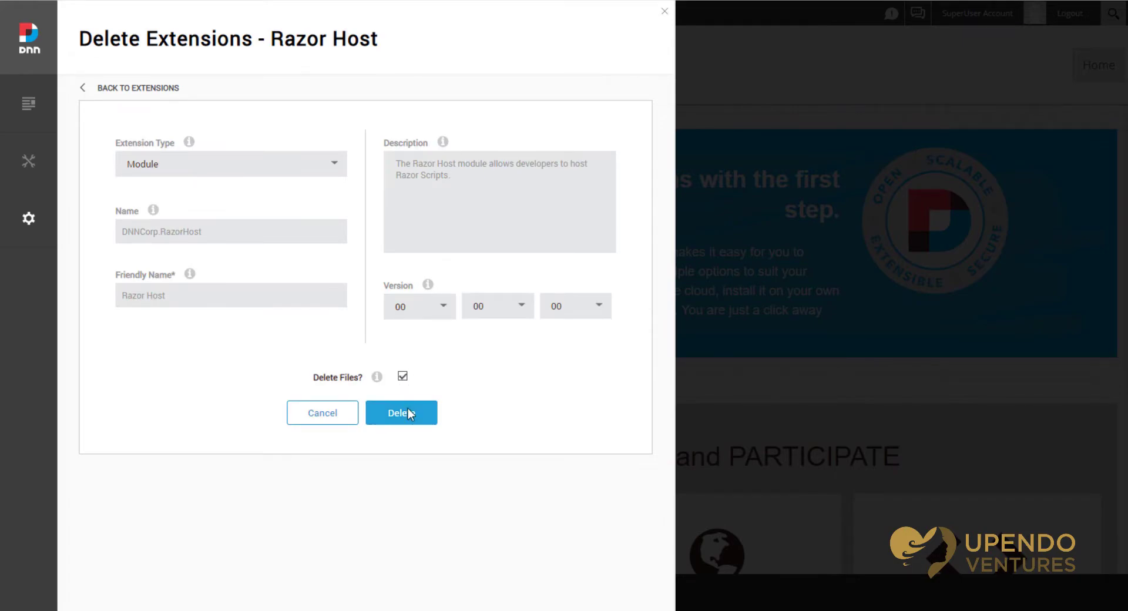
click(156, 89)
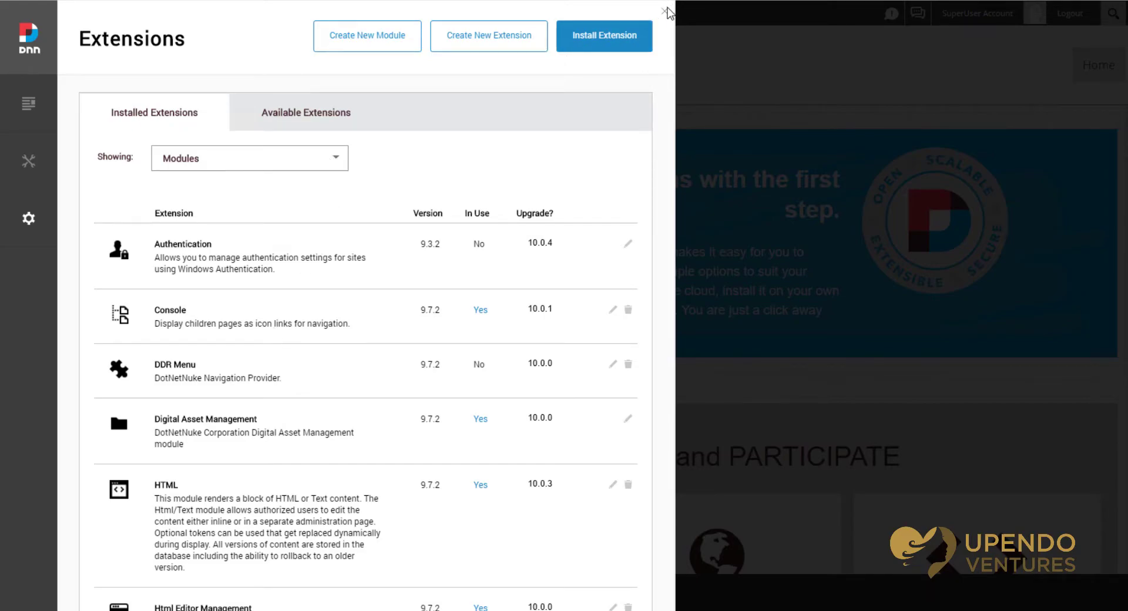
click(664, 11)
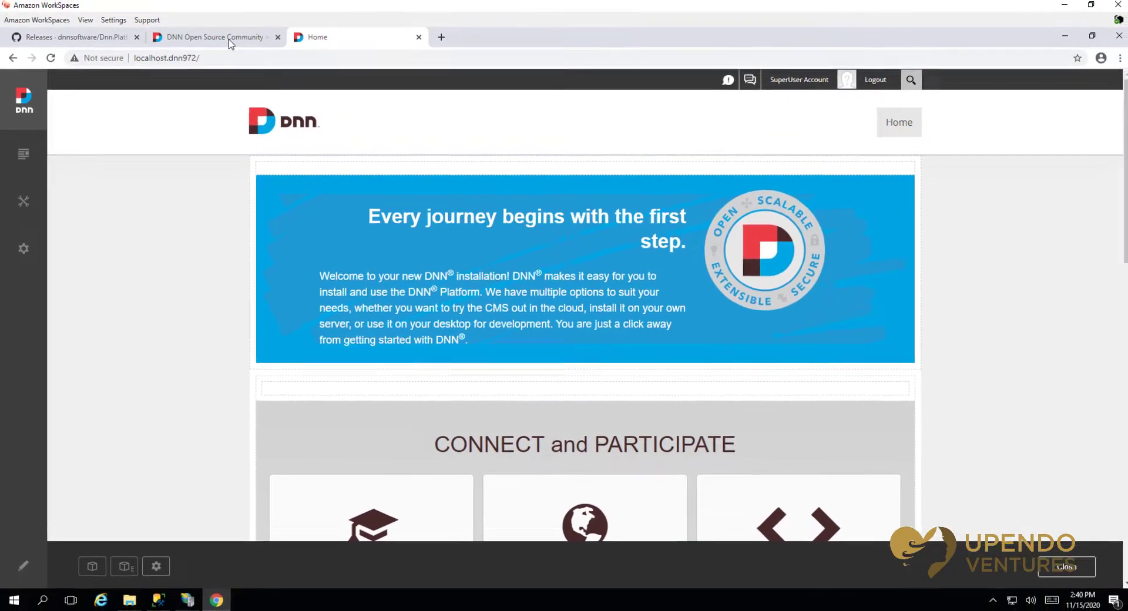
Find the v9.8.0 release on GitHub and show its MD5 checksums and assets
click(229, 41)
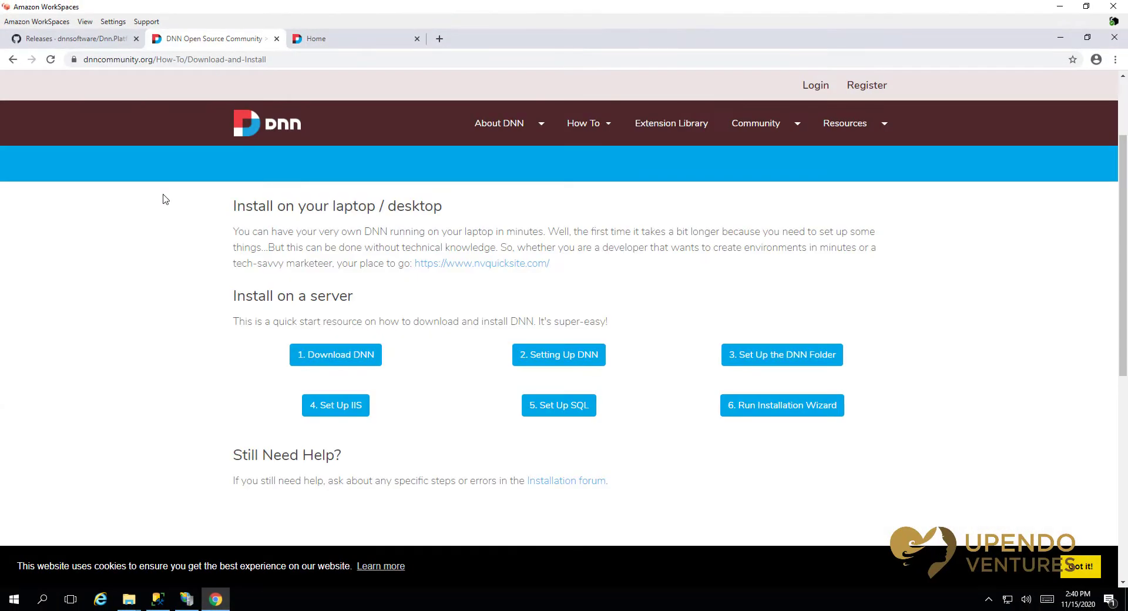
click(101, 46)
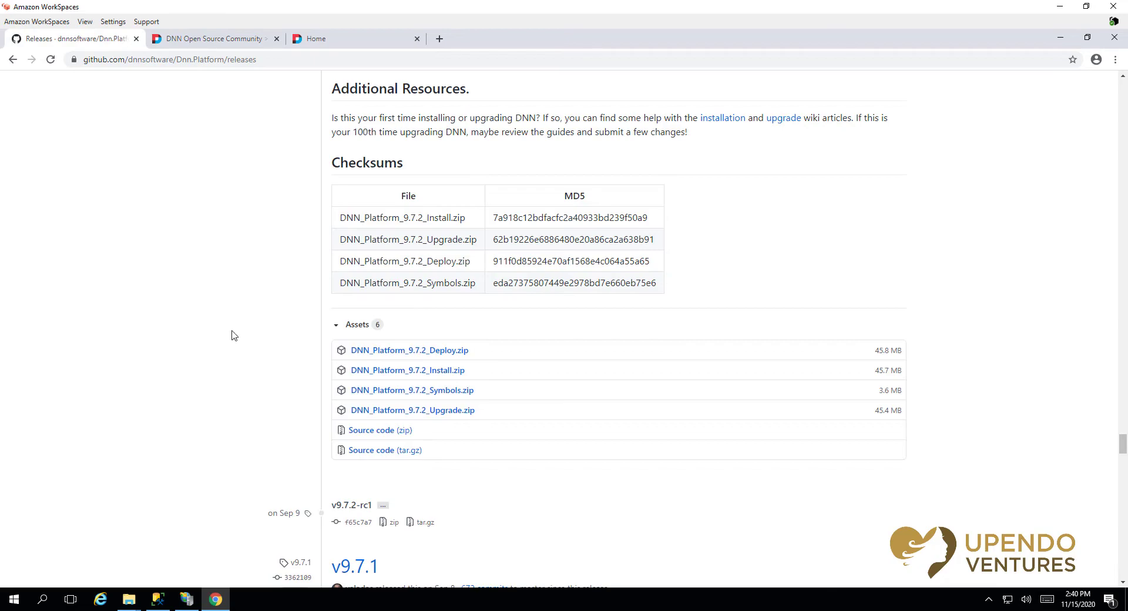
key(Home)
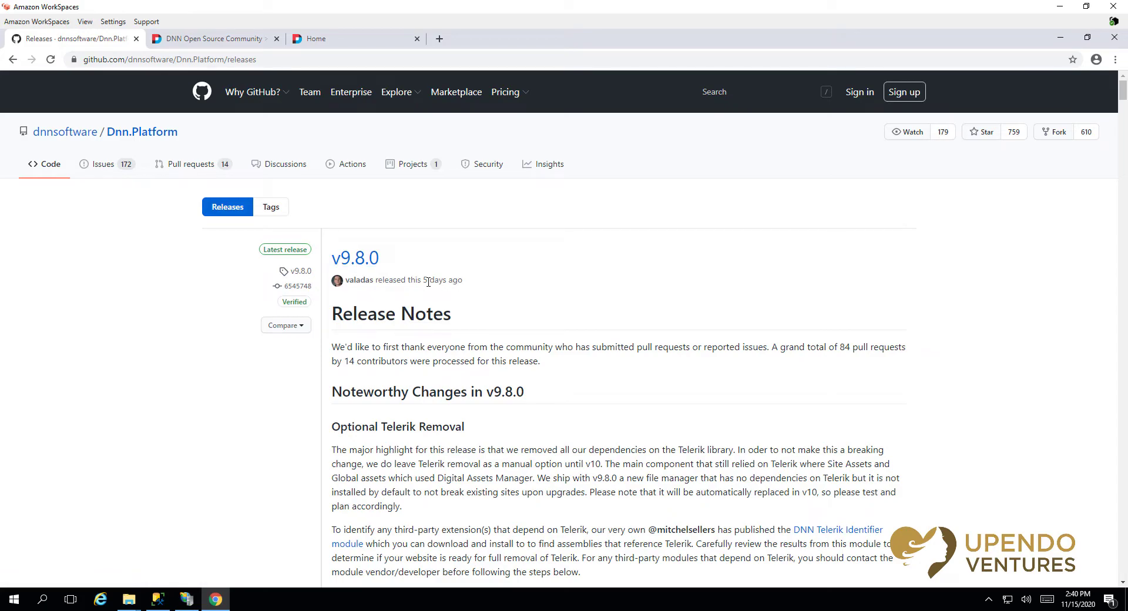
scroll(482, 321, down, 7)
scroll(286, 351, down, 20)
scroll(288, 356, down, 15)
scroll(288, 360, down, 1)
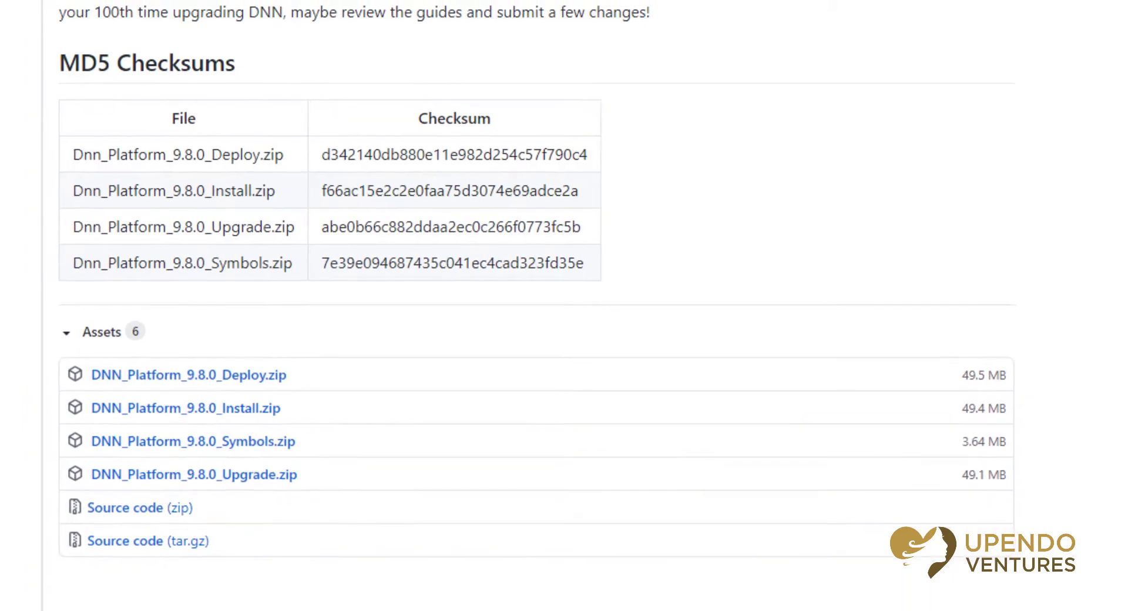
Unblock DNN_Platform_9.8.0_Upgrade.zip in Downloads and open it to view its 25 items
mouse_move(129, 598)
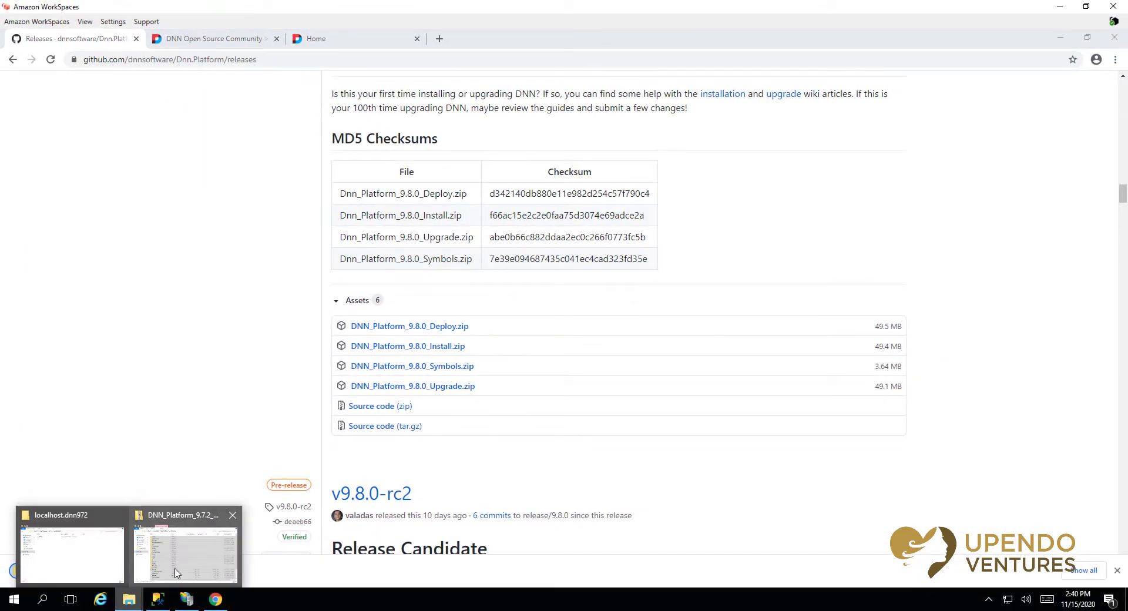
click(176, 573)
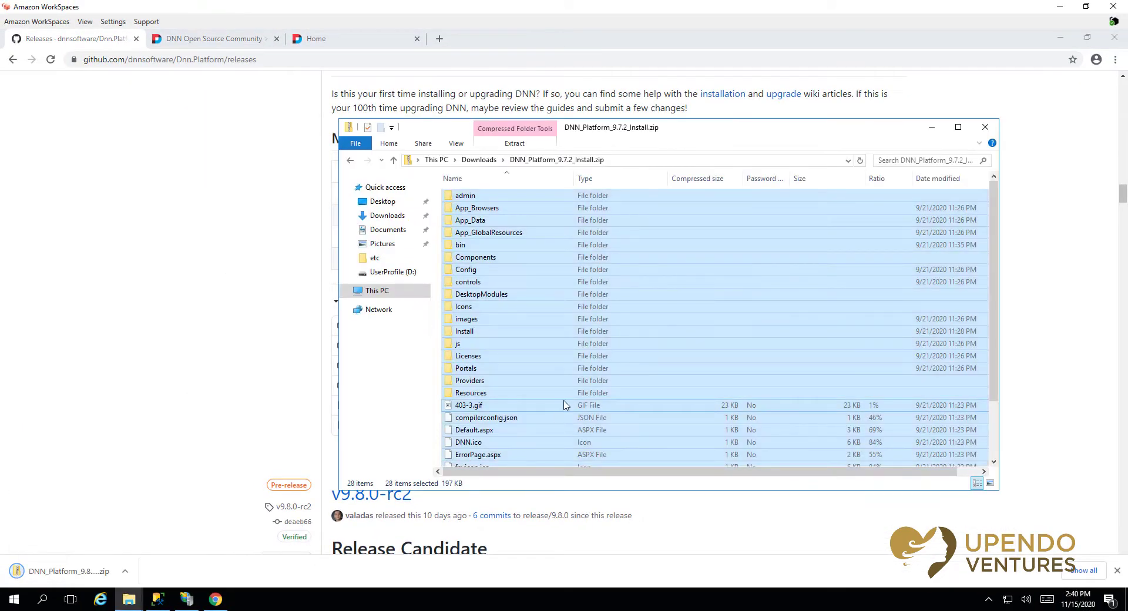
click(479, 147)
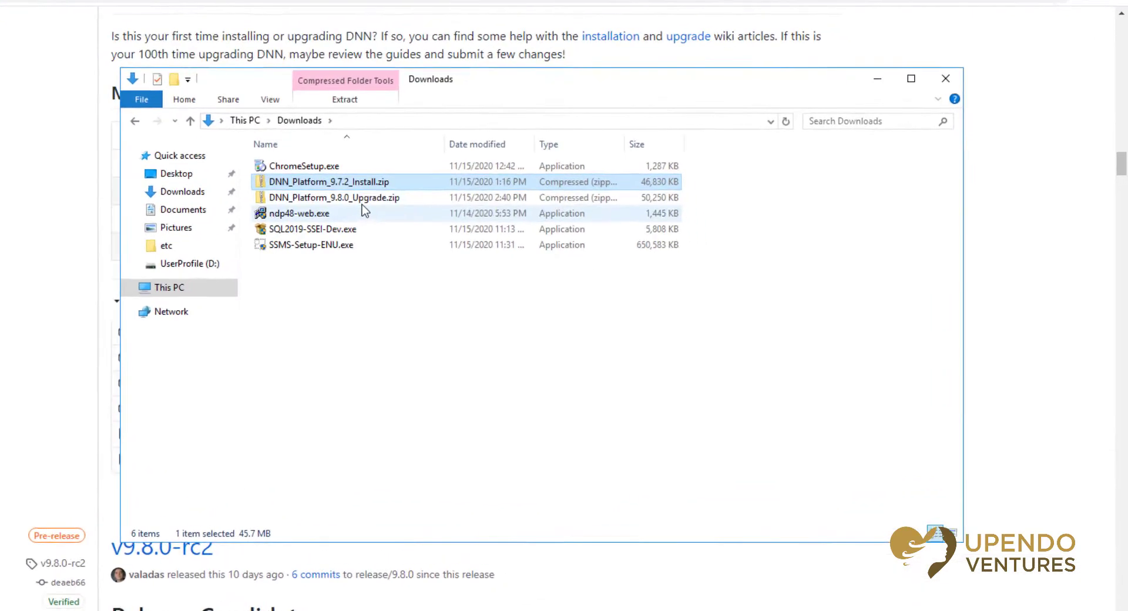
right_click(523, 218)
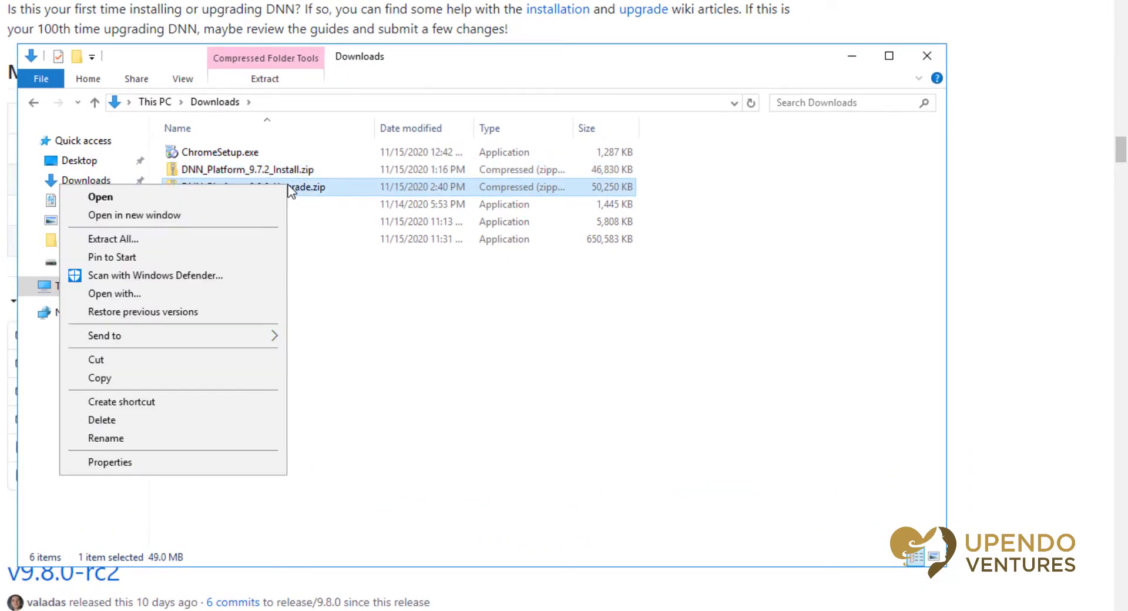
click(185, 463)
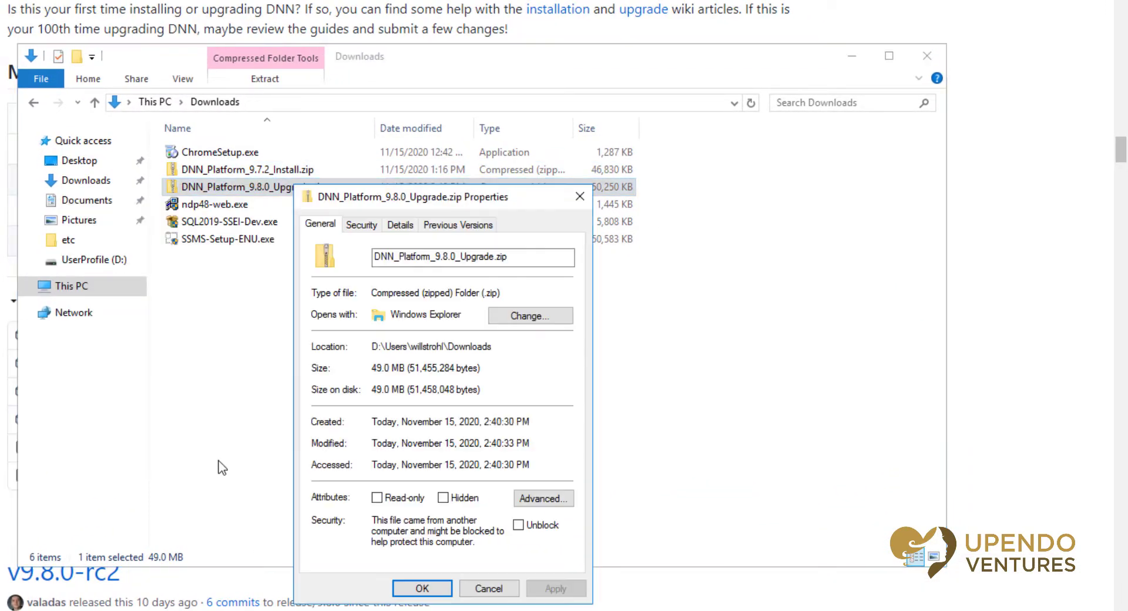
click(519, 525)
click(422, 588)
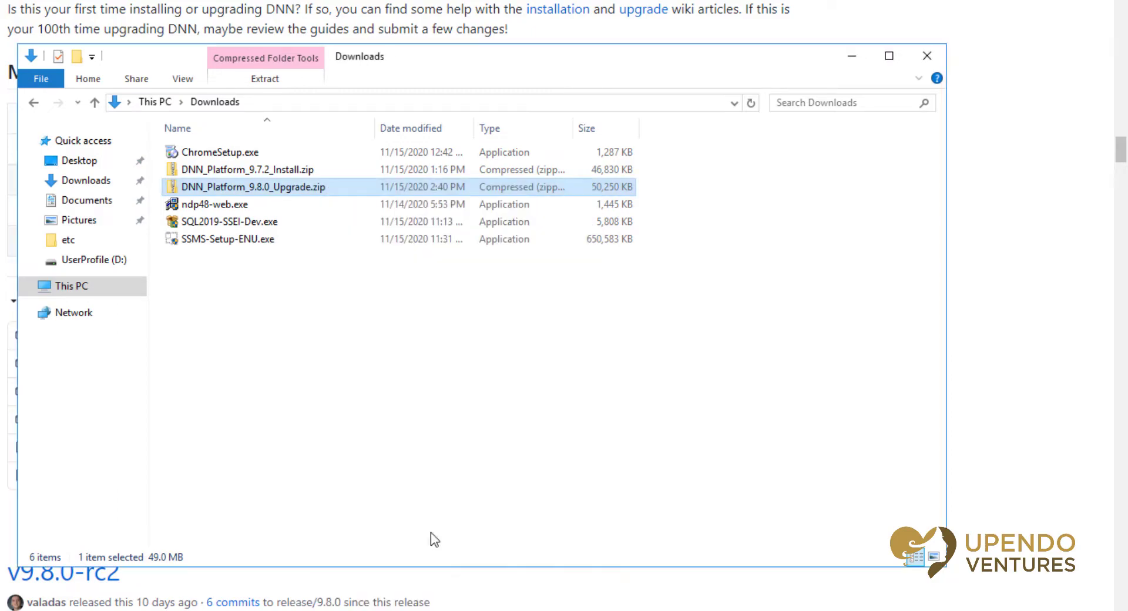
double_click(276, 186)
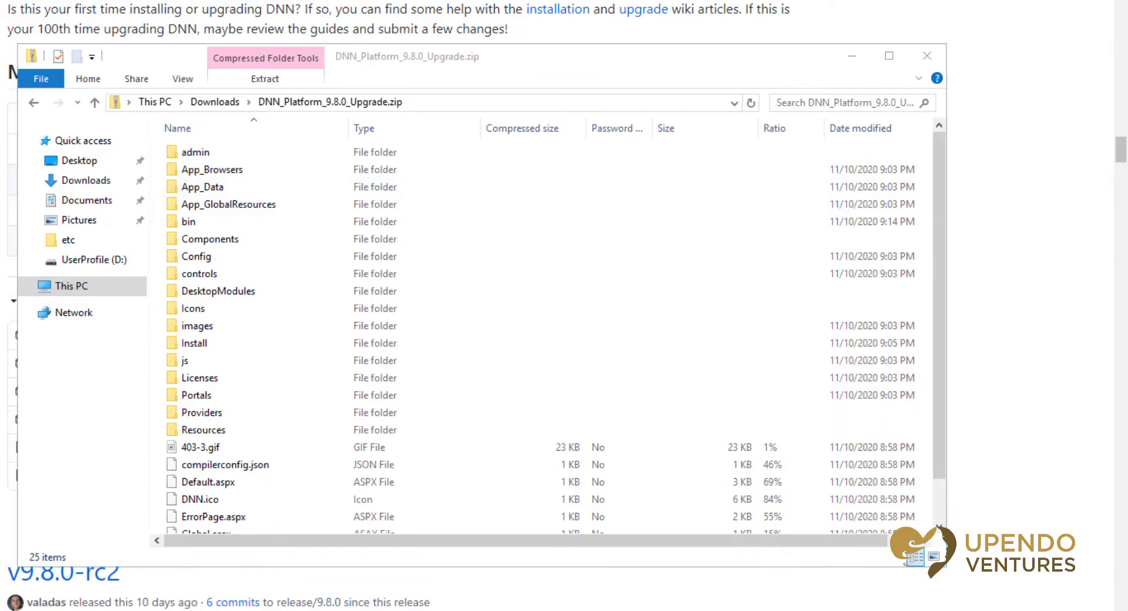
Open the localhost.dnn972 website folder and bring it in front of the upgrade zip window
key(alt+Tab)
double_click(203, 141)
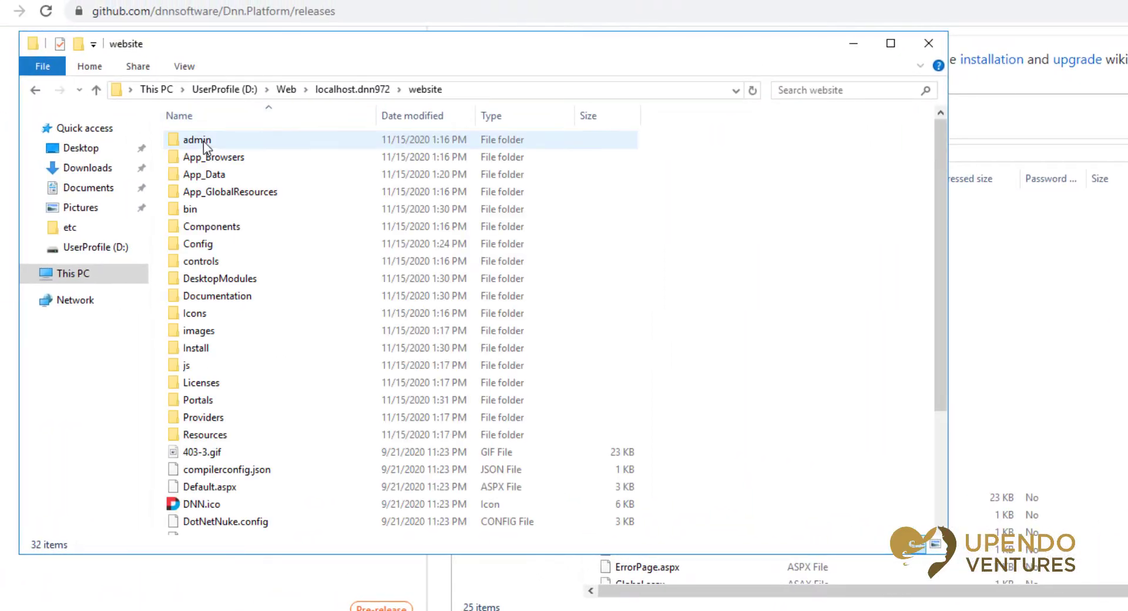
scroll(288, 309, down, 3)
key(alt+Tab)
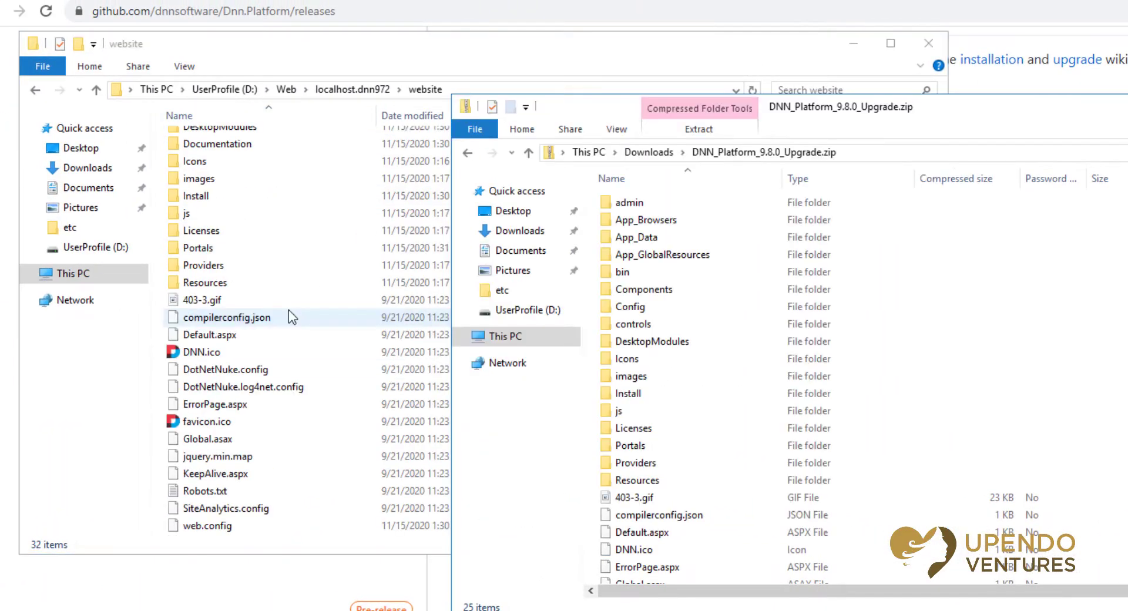
click(323, 474)
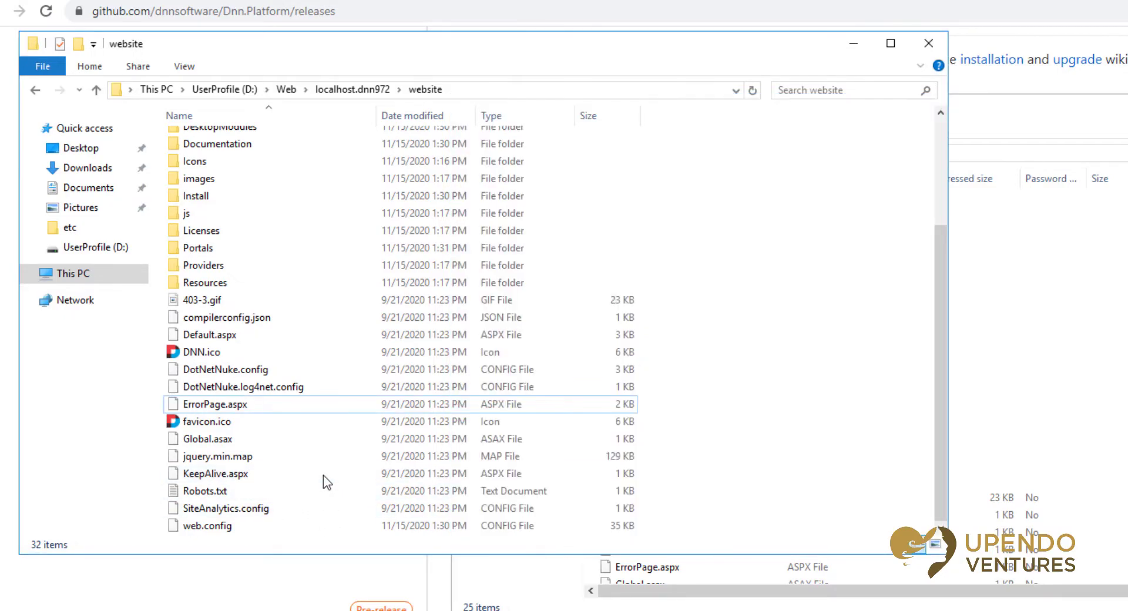
Create a new empty App_Offline.htm file in the website folder
right_click(705, 361)
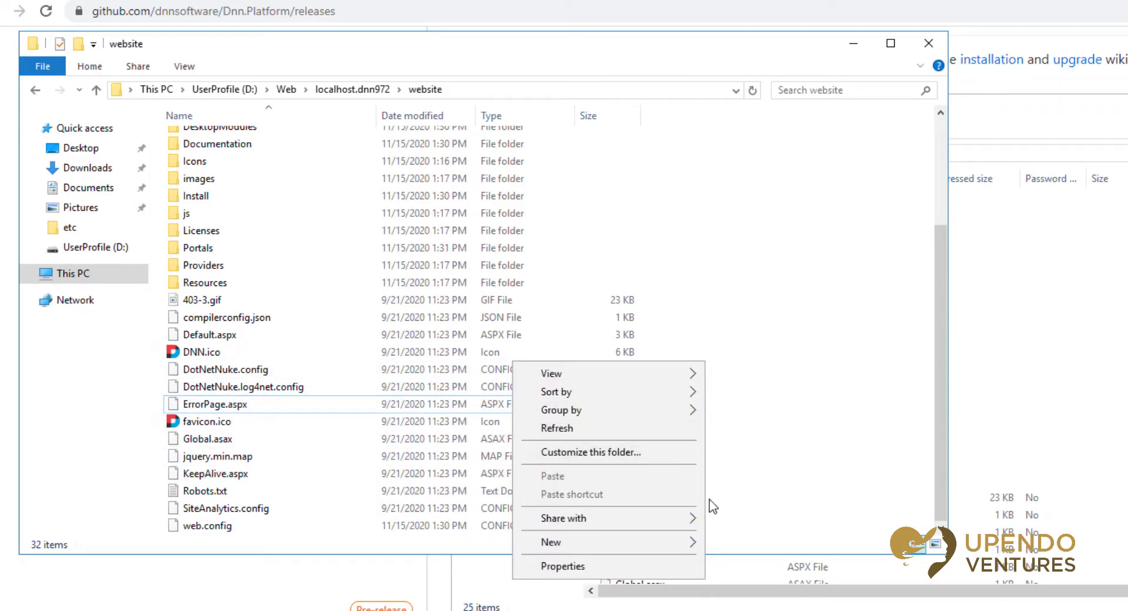
mouse_move(667, 541)
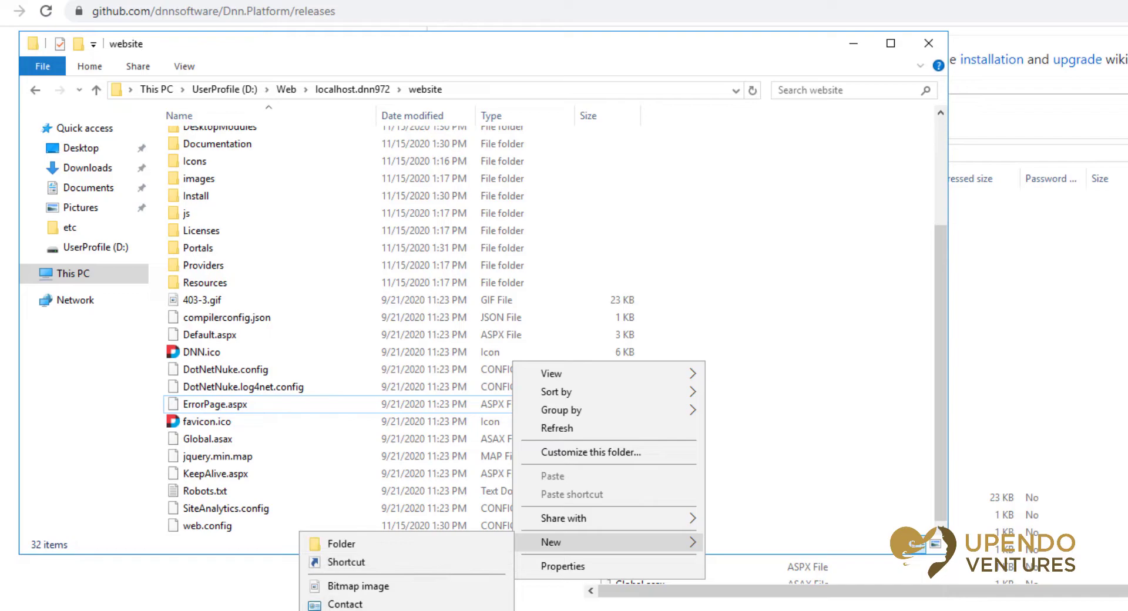
click(352, 610)
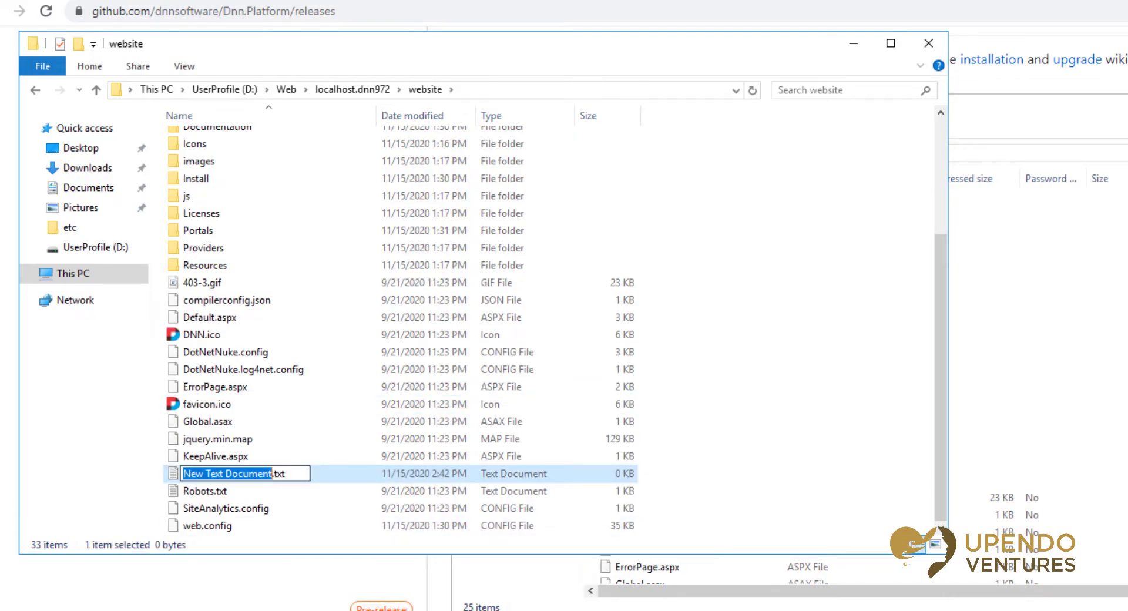
text(pp_Offl)
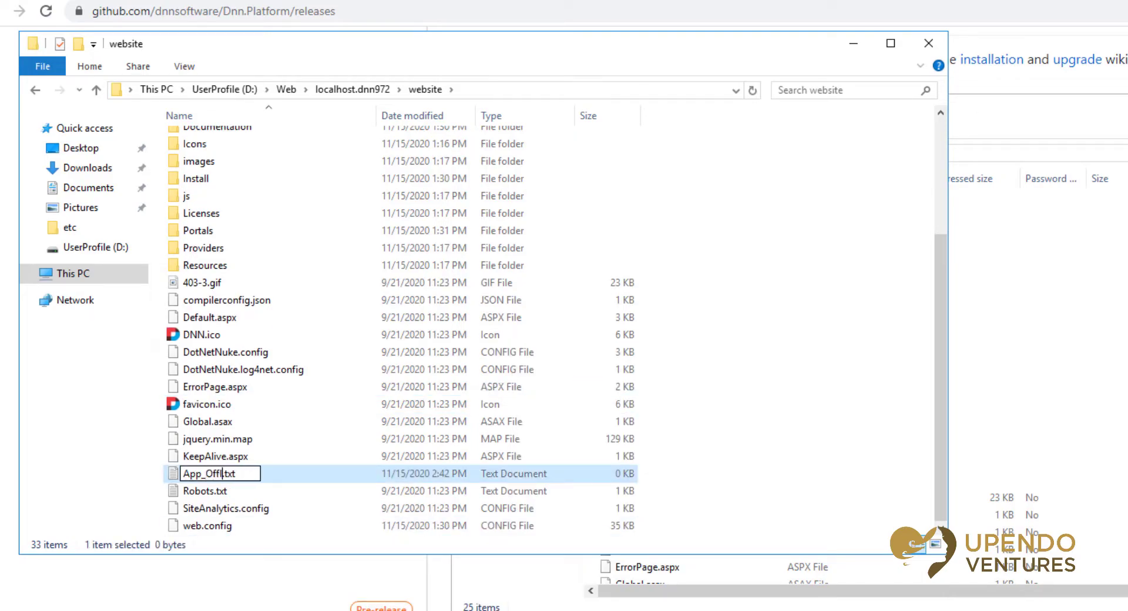
text(ine)
key(shift+End)
text(htm)
key(Return)
key(Return)
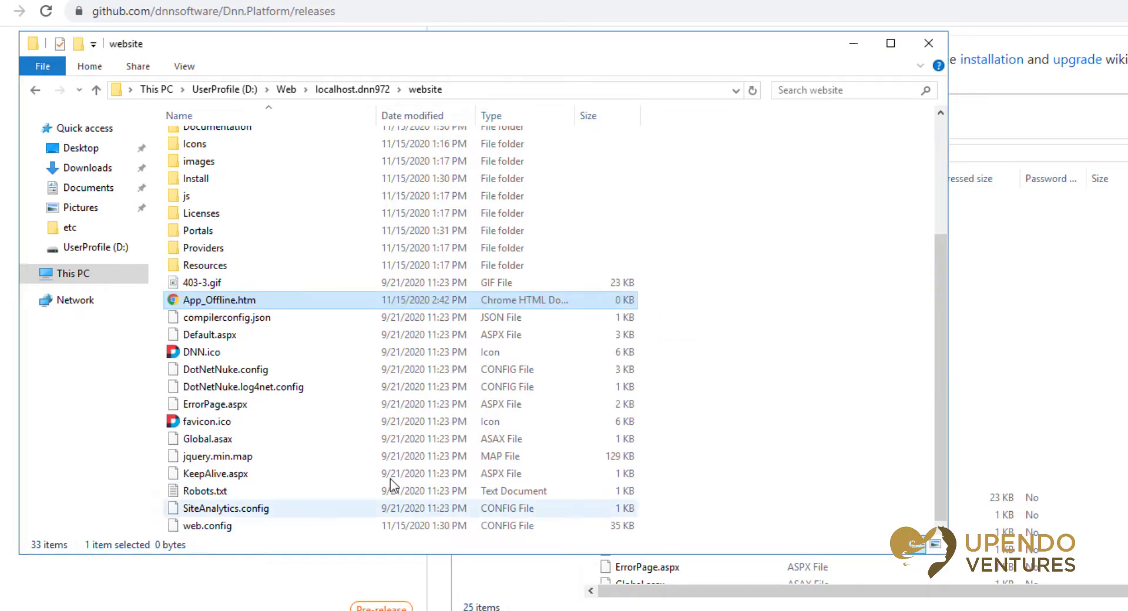
right_click(230, 303)
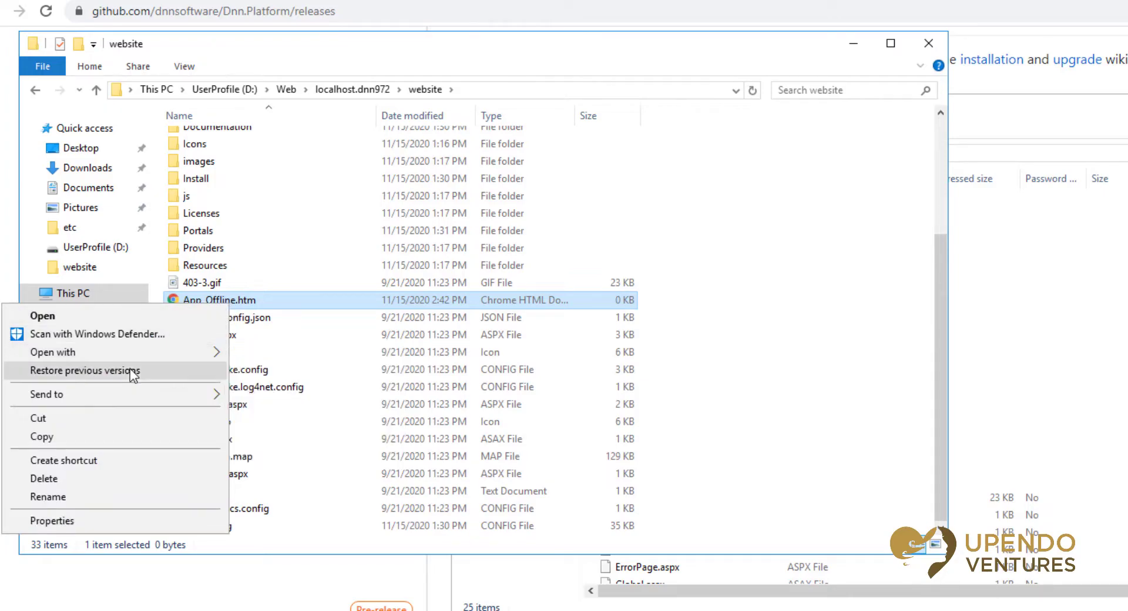
Paste maintenance HTML into App_Offline.htm in Notepad, save it, and reload the site
mouse_move(183, 355)
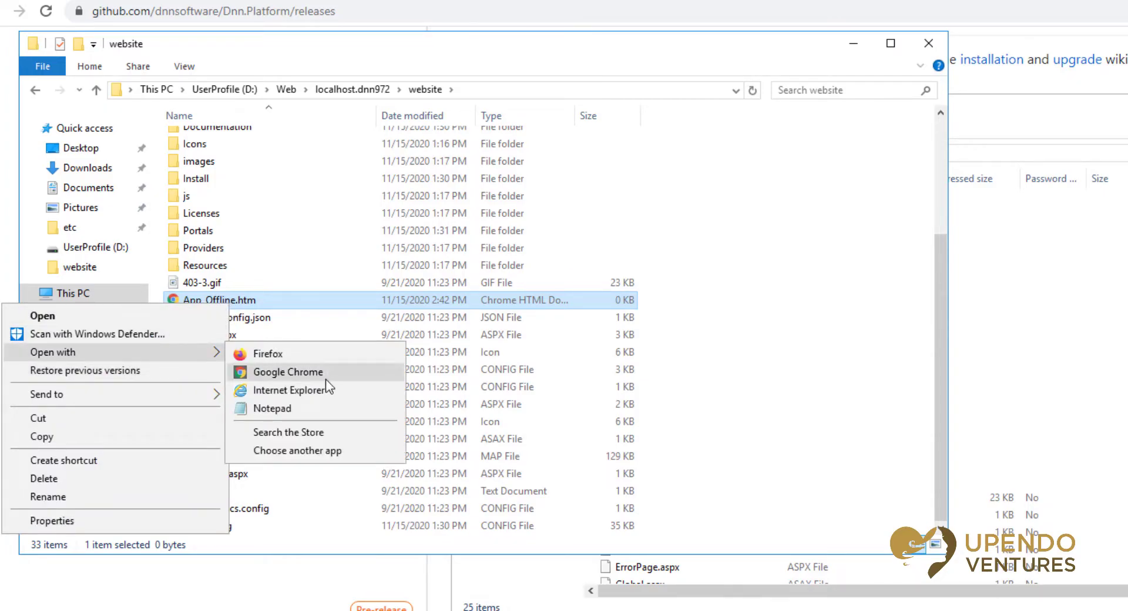
click(293, 402)
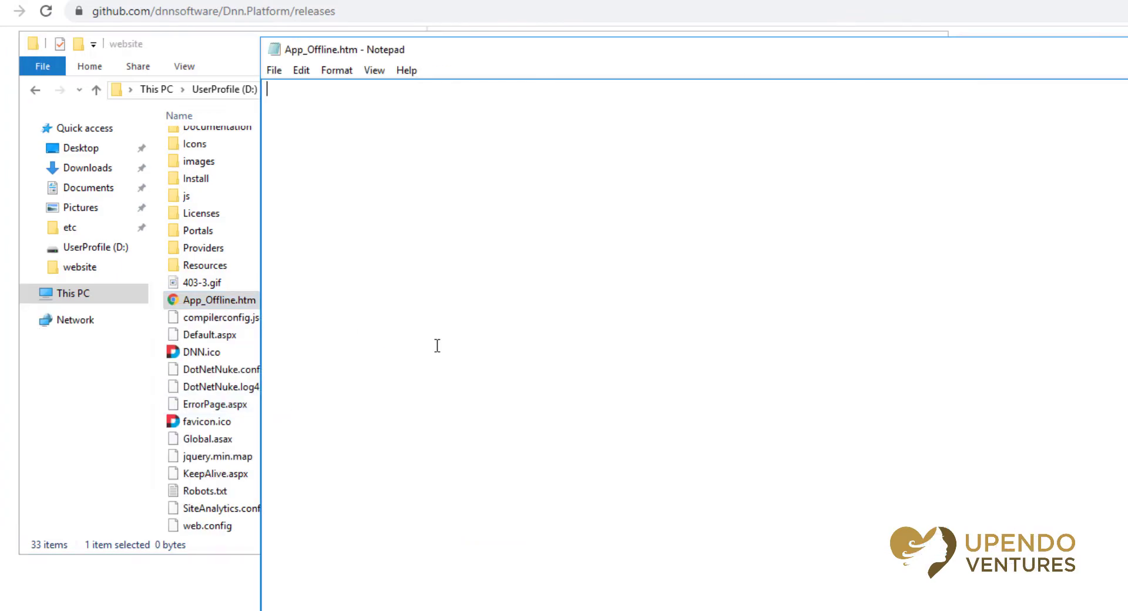
key(ctrl+v)
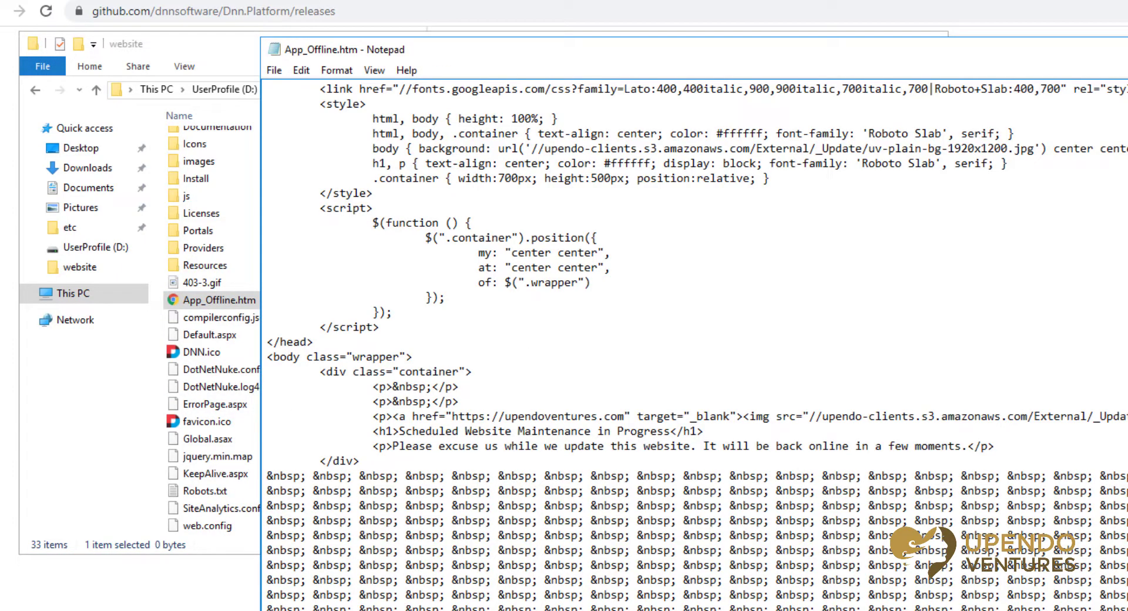
key(alt+F4)
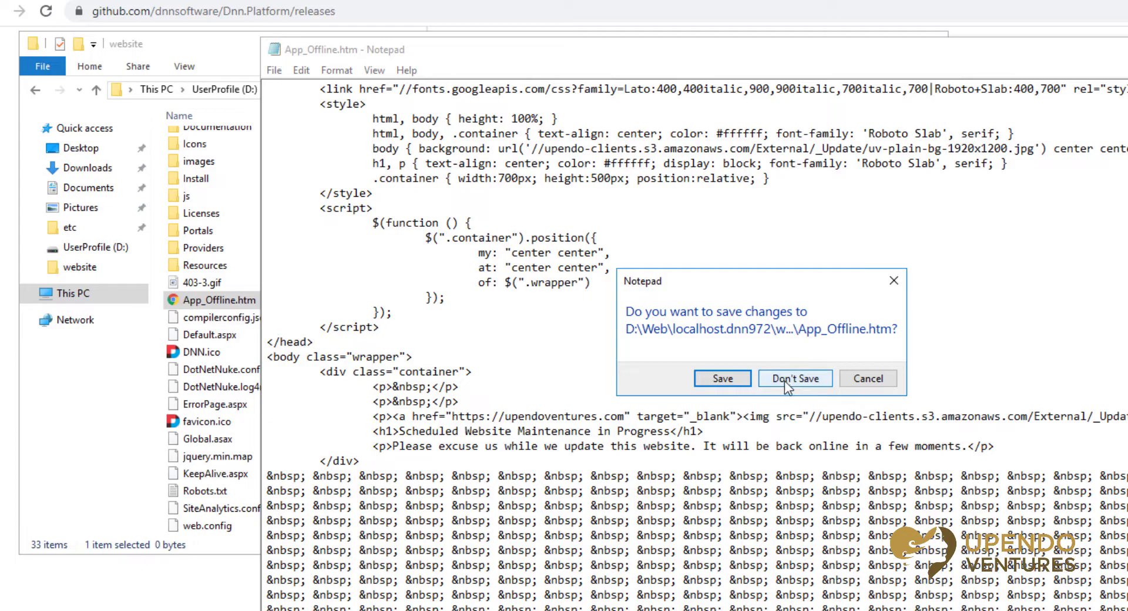
click(738, 385)
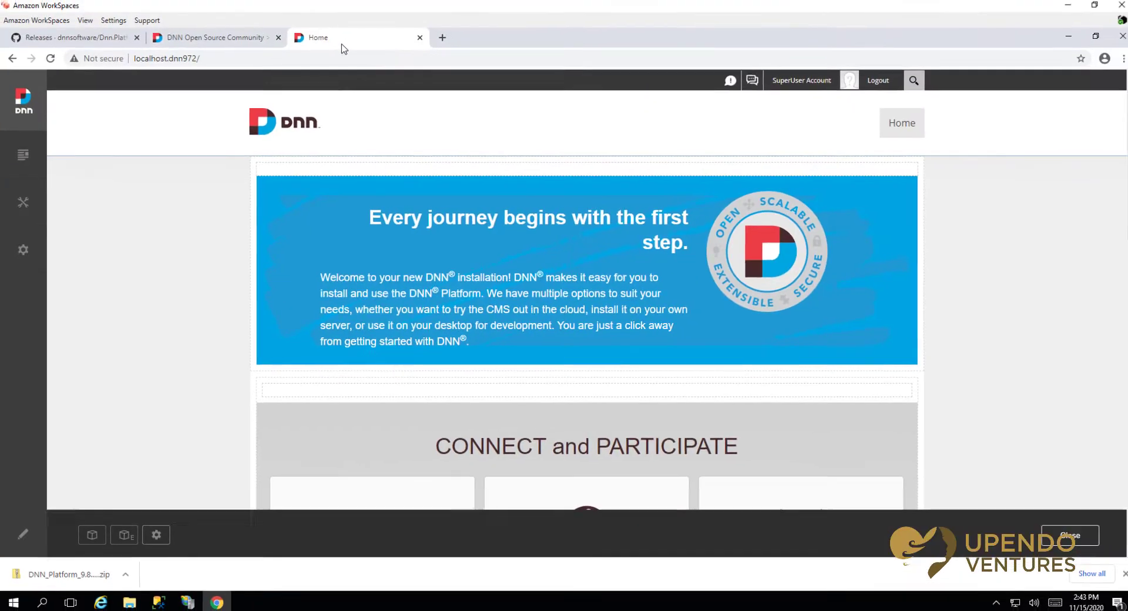
click(260, 130)
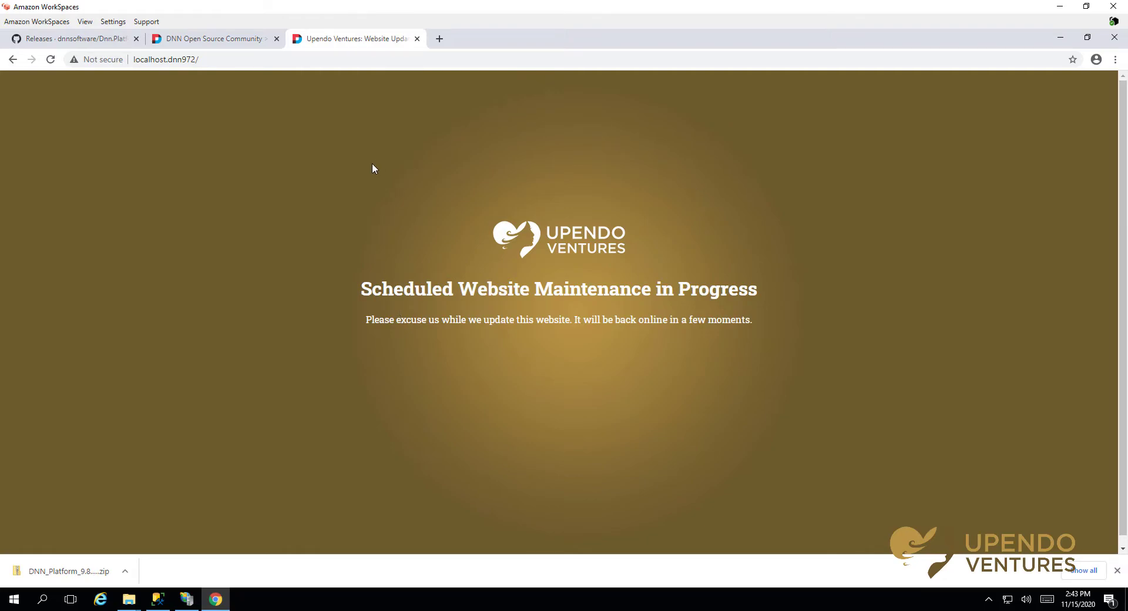
Show the upgrade zip contents and website folder windows together, with the zip in front
mouse_move(142, 600)
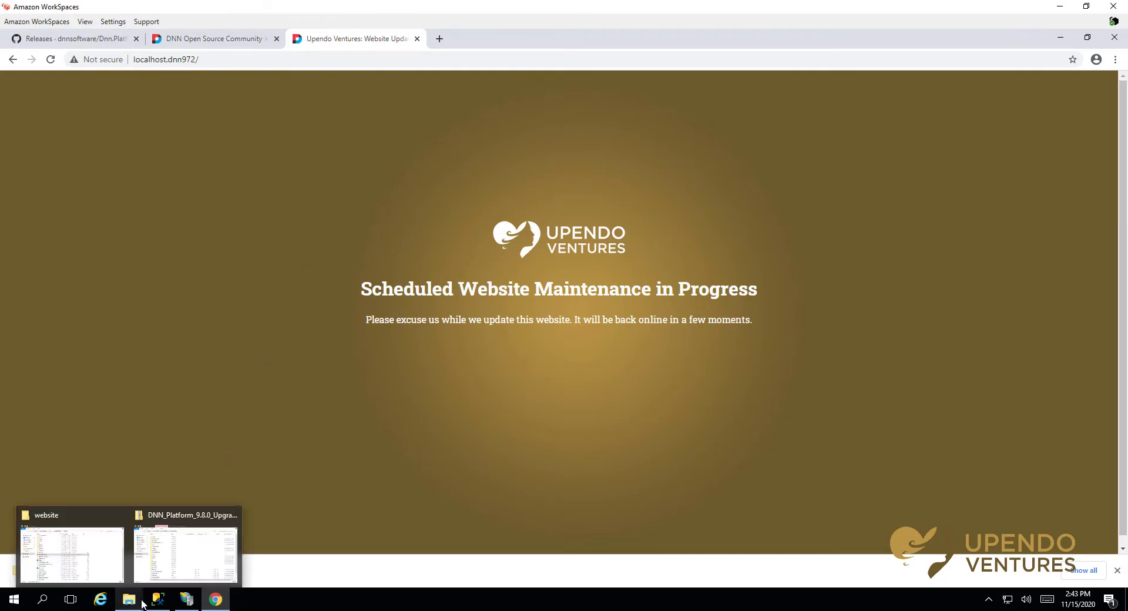
click(185, 553)
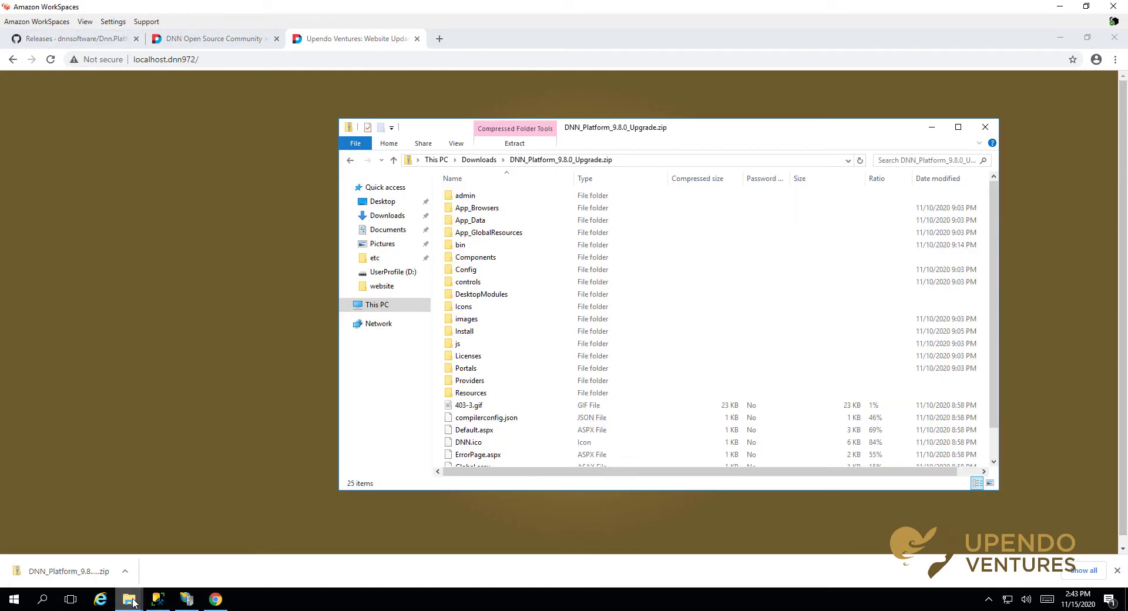
click(86, 562)
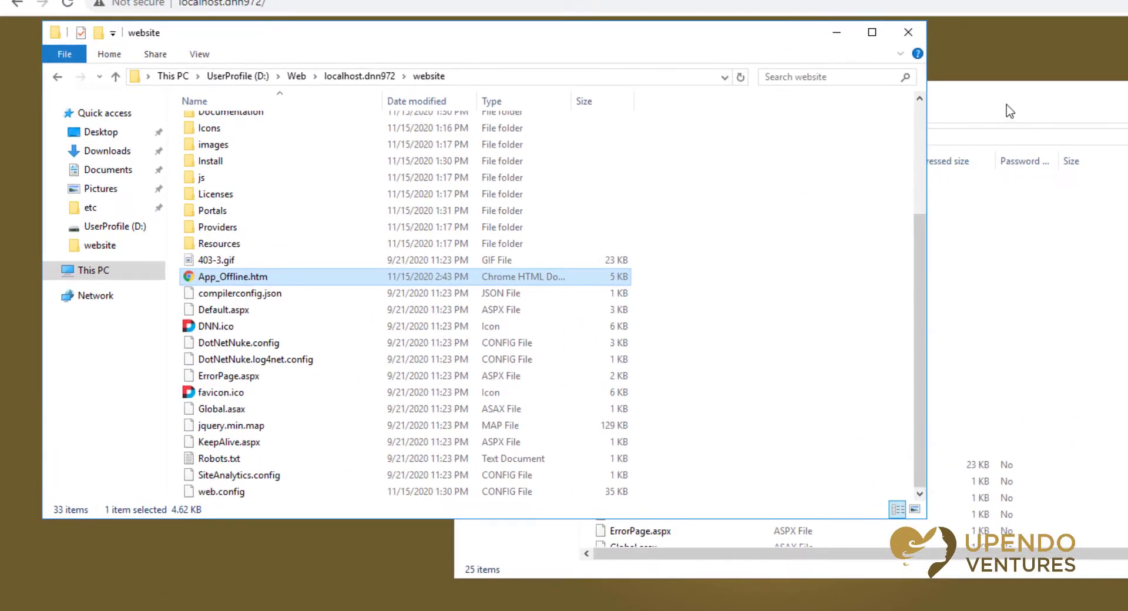
click(753, 141)
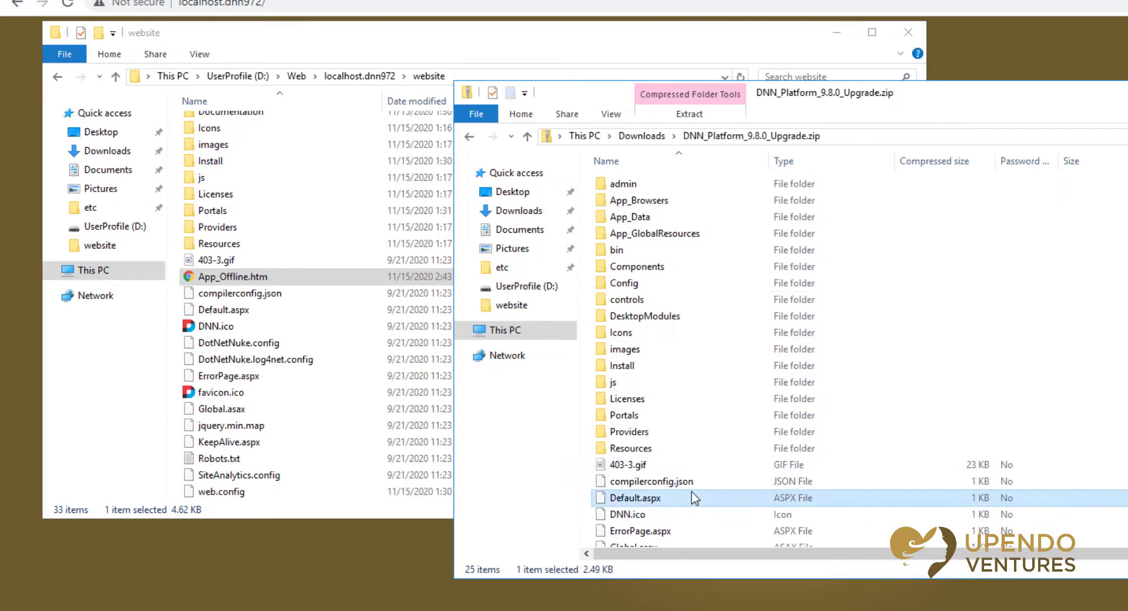
Copy all 25 items from DNN_Platform_9.8.0_Upgrade.zip into the website folder, replacing existing files
key(ctrl+a)
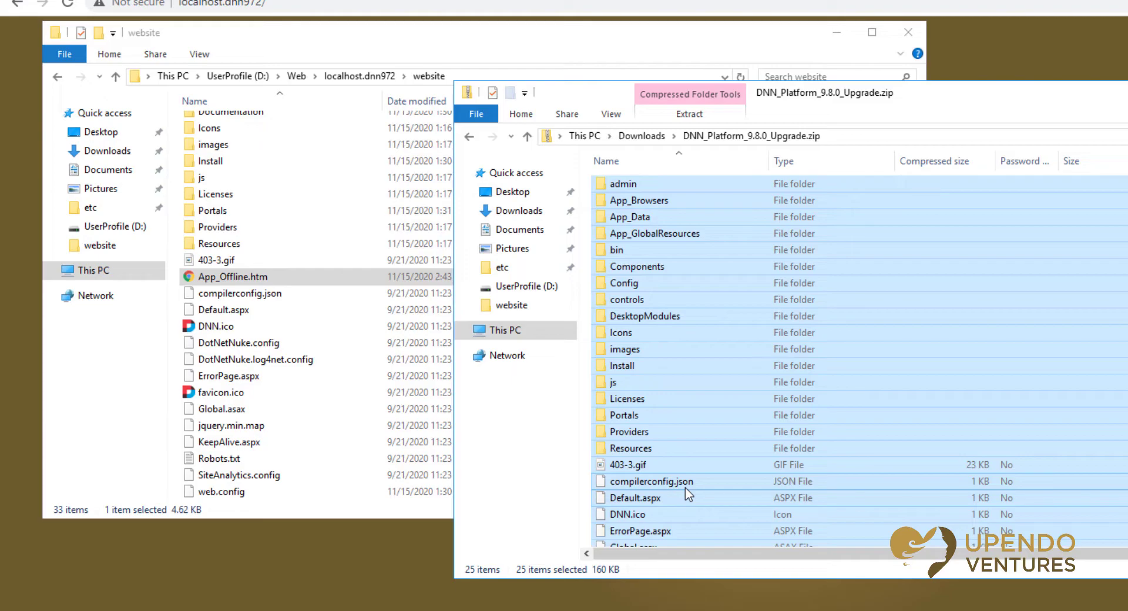
drag(687, 489, 313, 436)
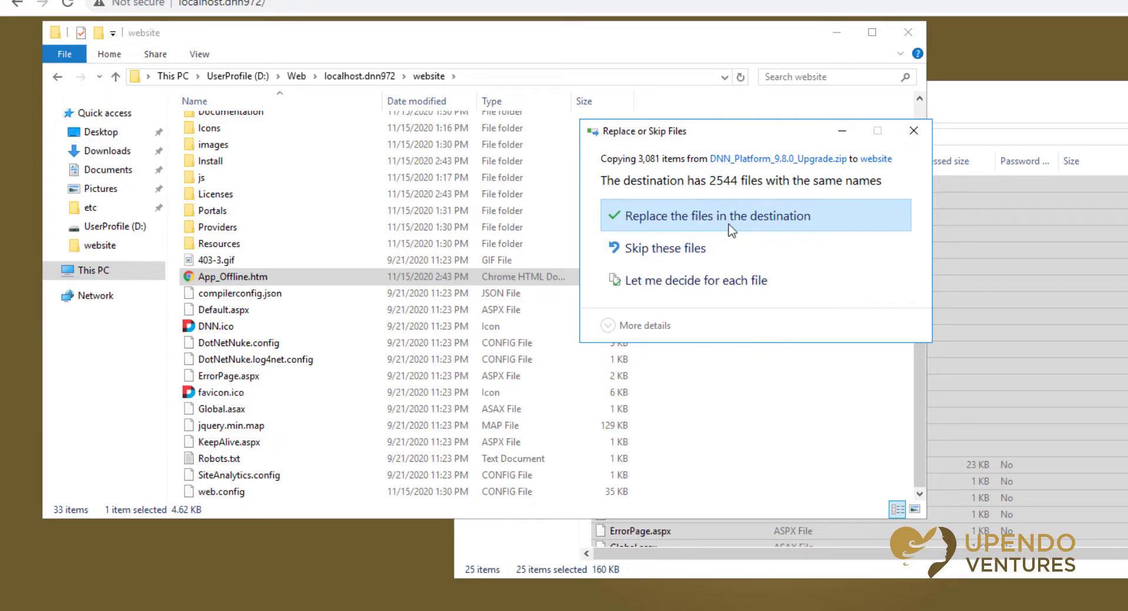
click(683, 220)
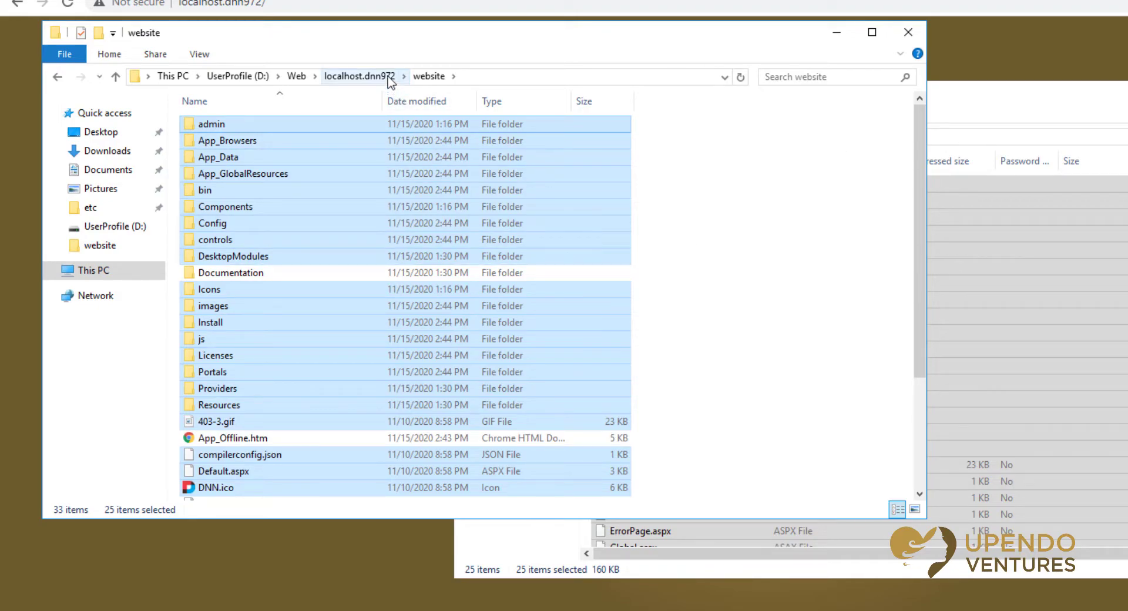
Enable 'Replace all child object permission entries' in the website folder's advanced security settings and confirm
click(385, 76)
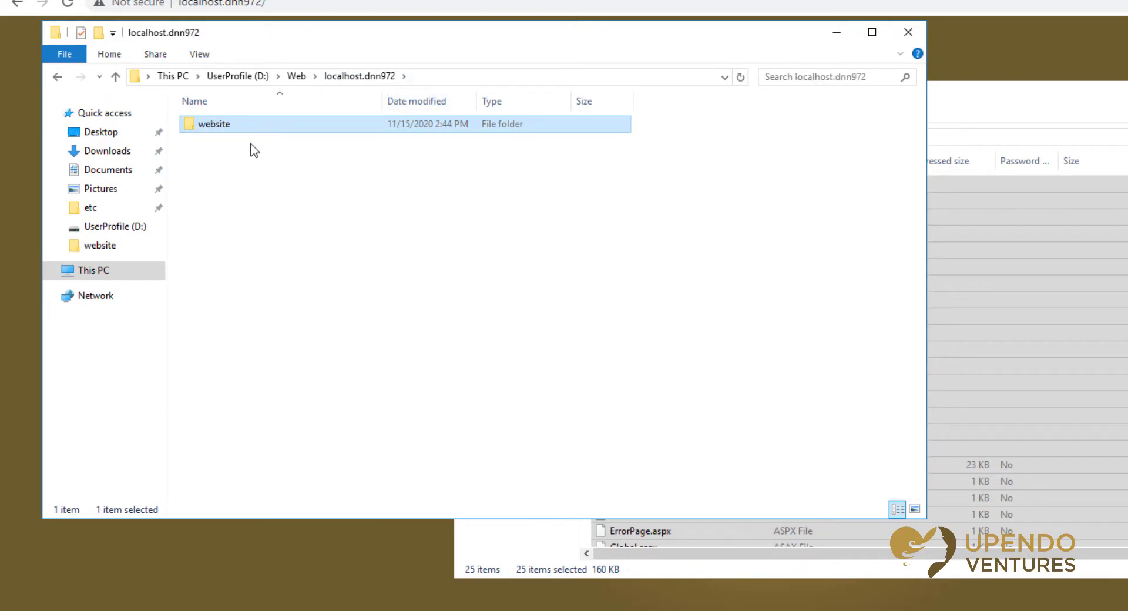
right_click(224, 126)
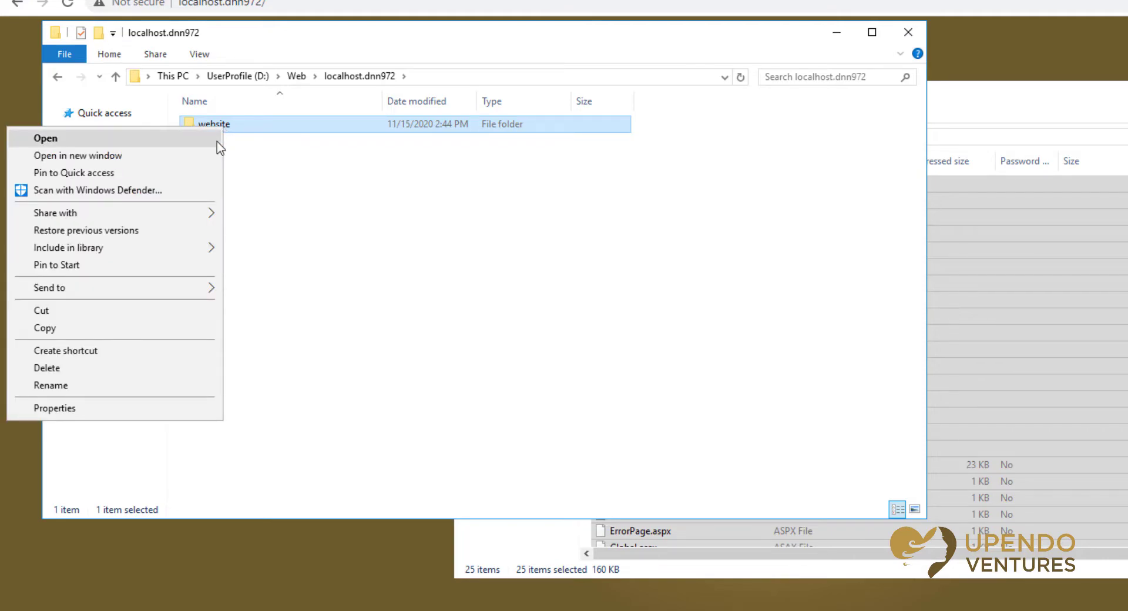
click(167, 409)
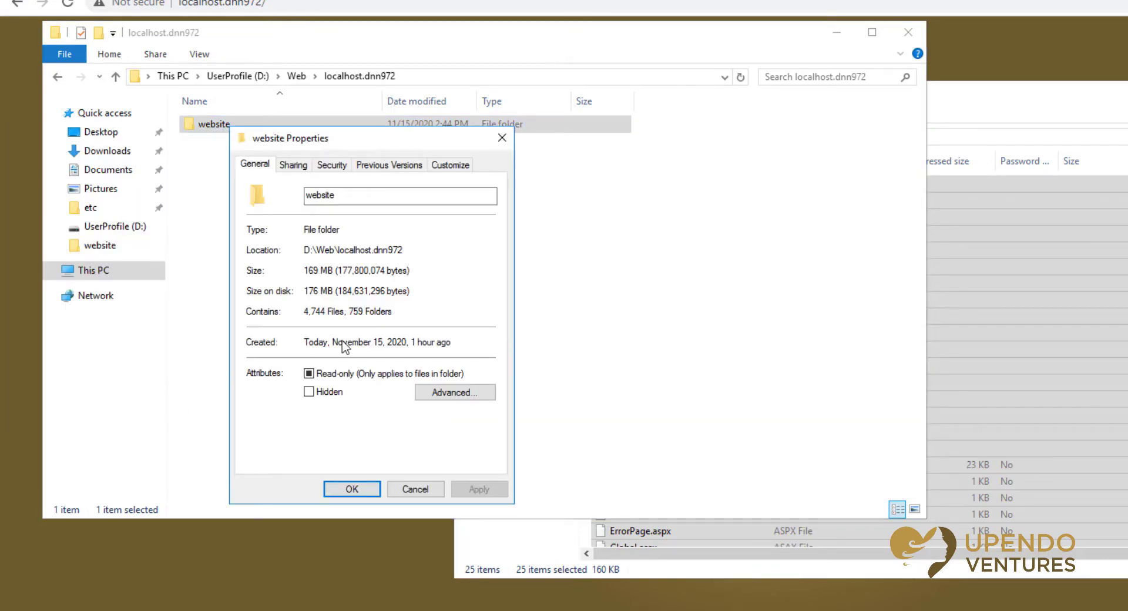
click(343, 169)
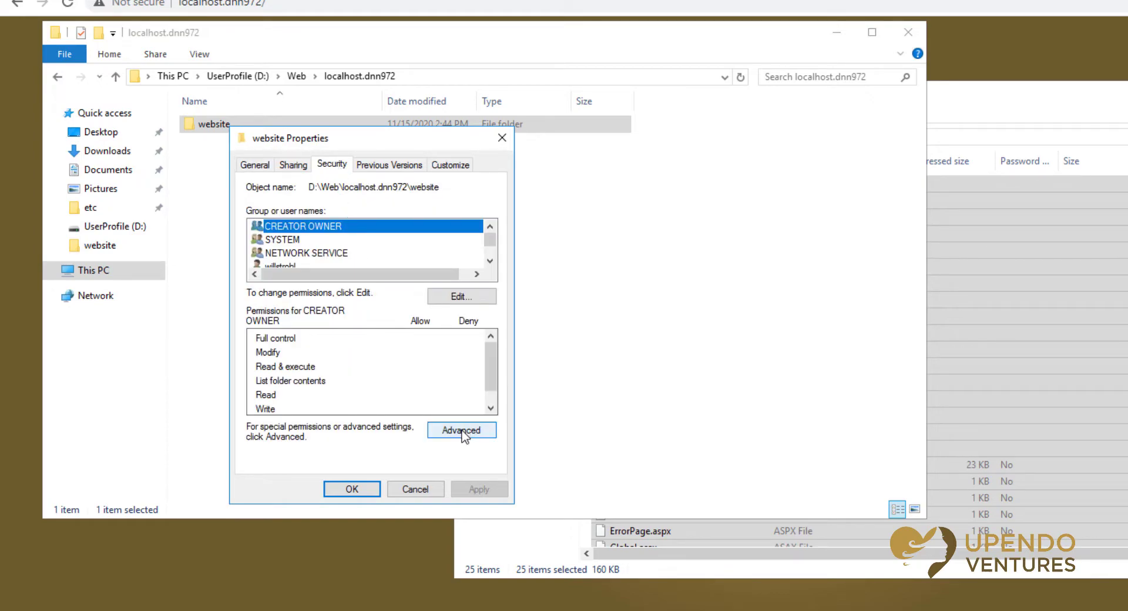
click(464, 432)
click(524, 491)
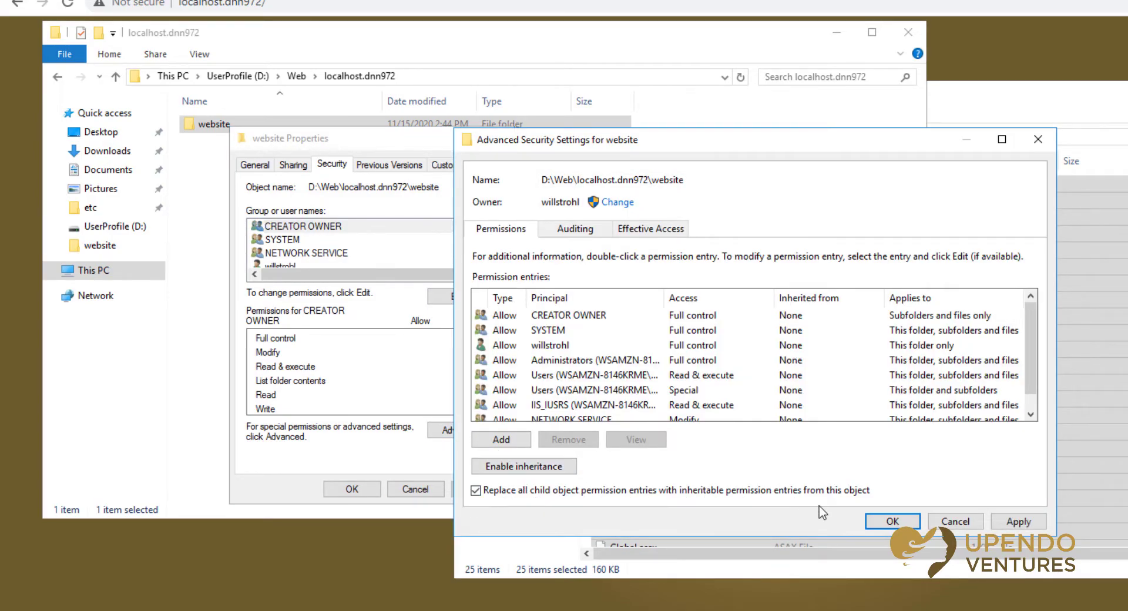
click(890, 522)
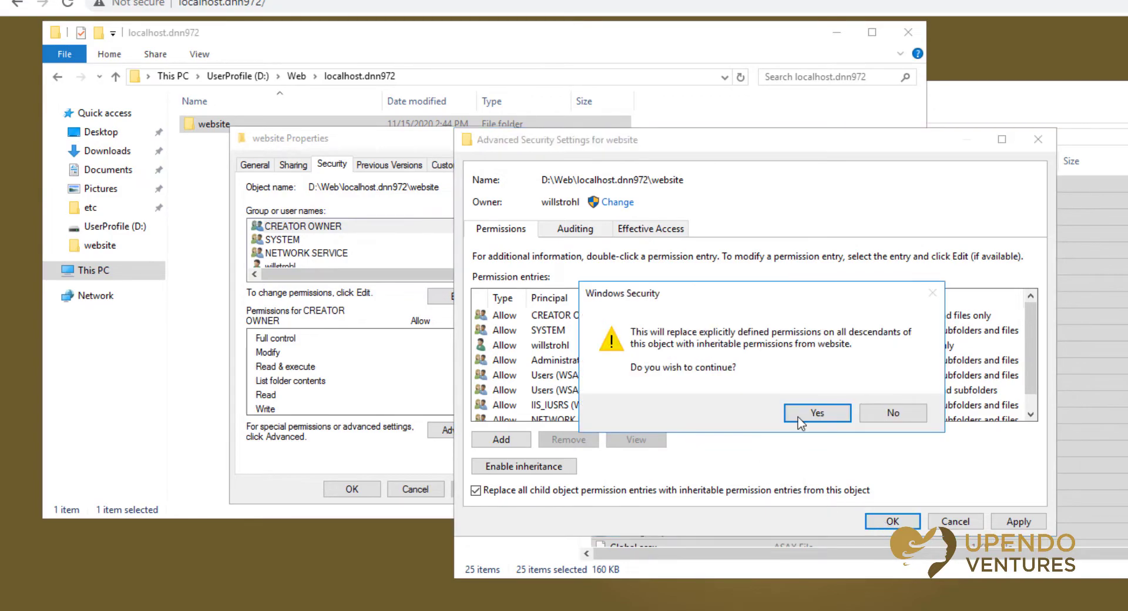
click(816, 413)
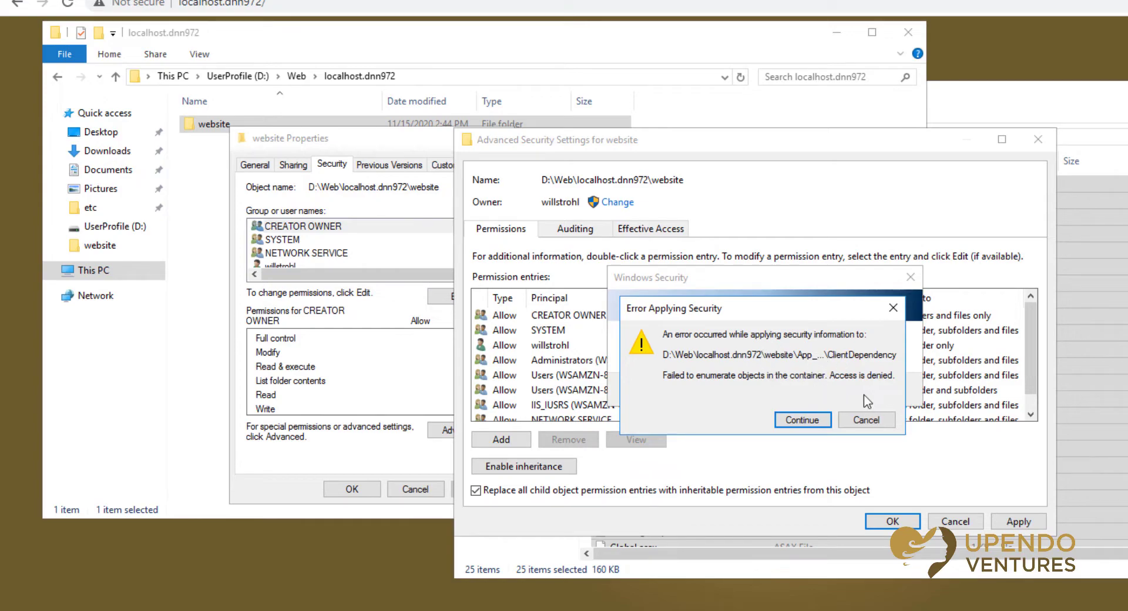
Continue past each access-denied error until the permissions finish applying
click(813, 423)
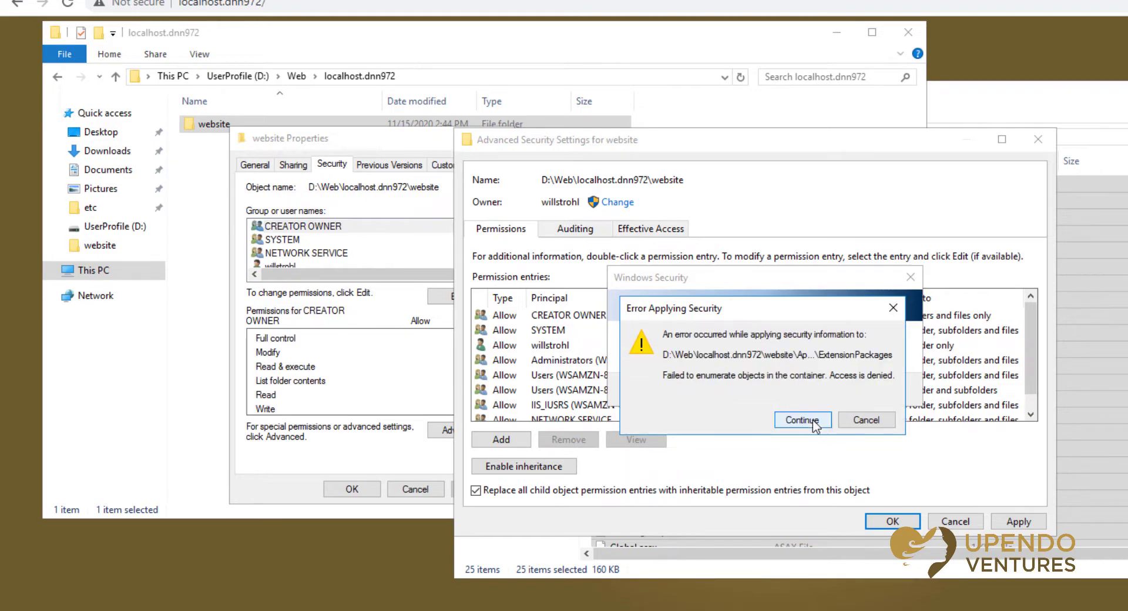
click(815, 420)
click(815, 420)
click(814, 421)
click(814, 421)
click(814, 421)
click(815, 421)
click(814, 421)
click(814, 421)
click(814, 421)
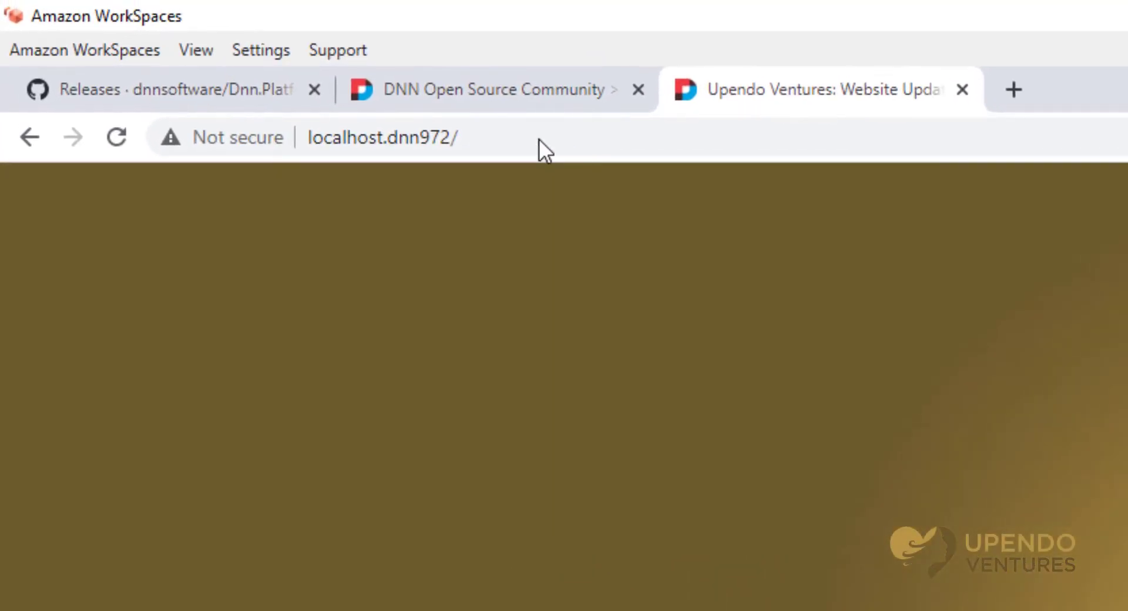
Rename App_Offline.htm in the website folder to backup-App_Offline.htm, then reload the site
click(360, 18)
click(546, 142)
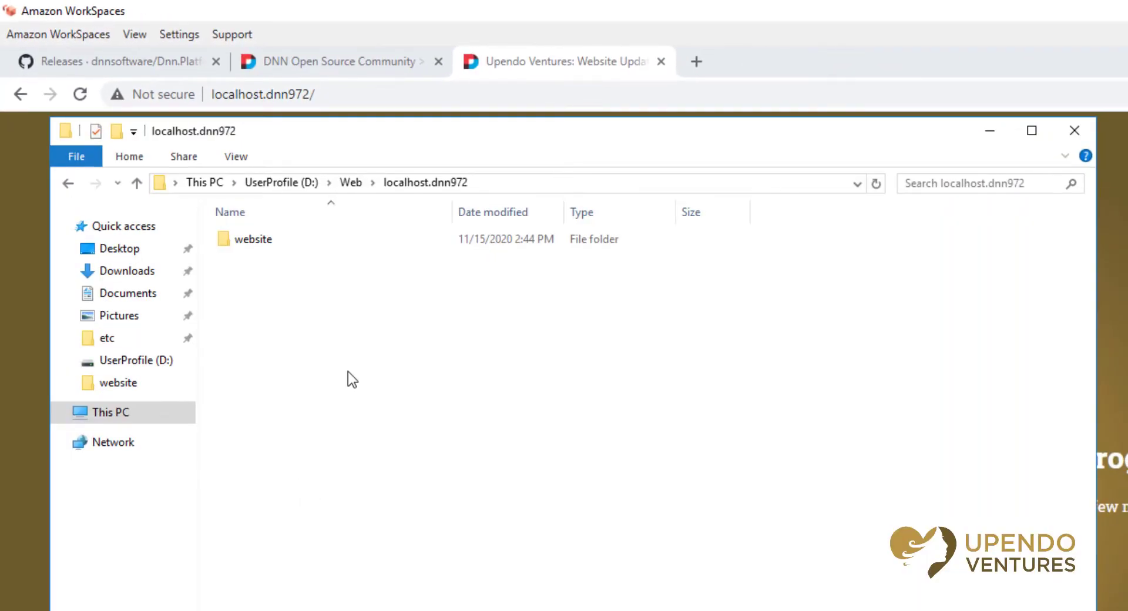
click(274, 241)
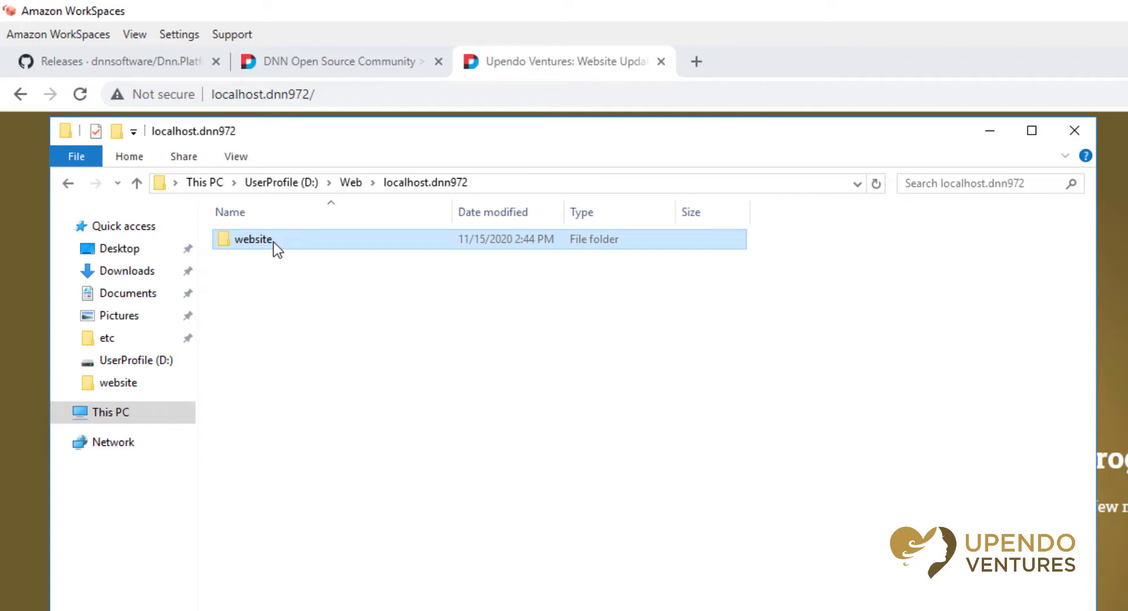
double_click(273, 242)
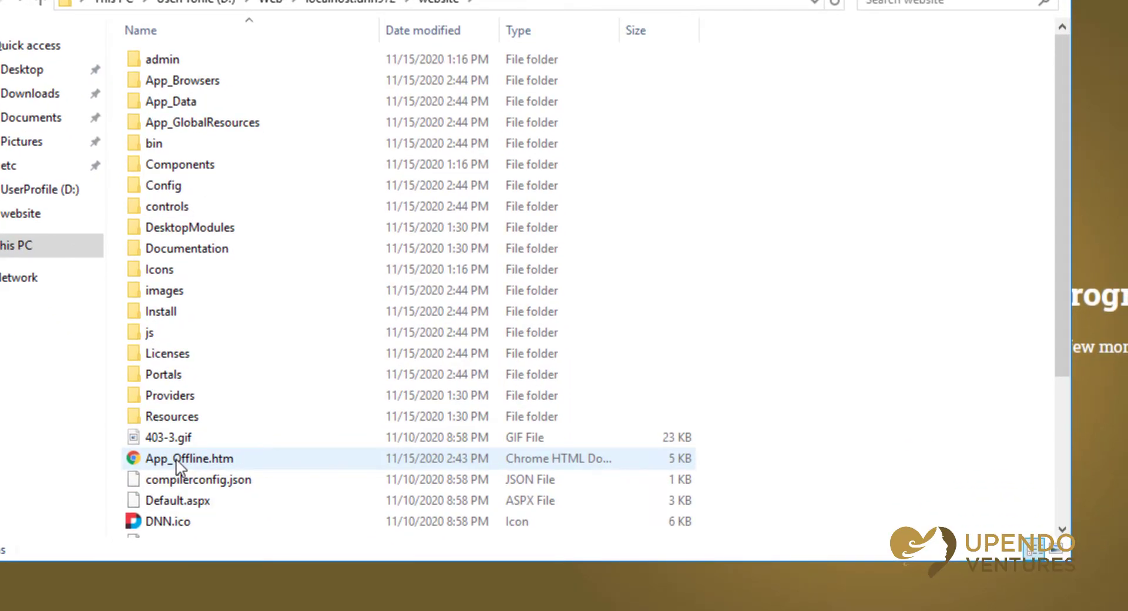
click(180, 467)
key(F2)
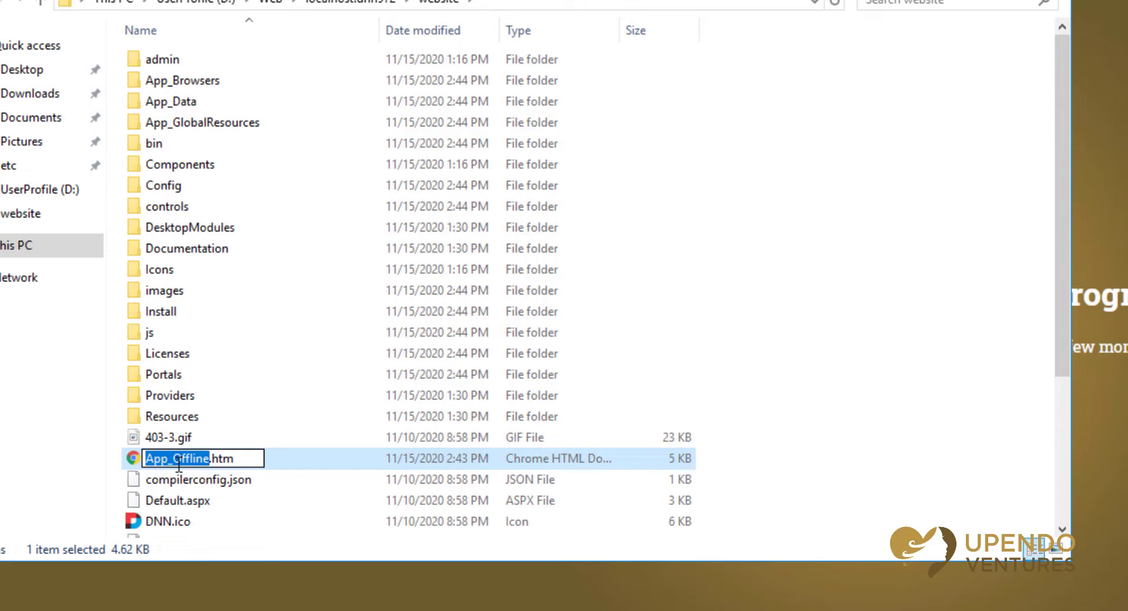
key(Home)
text(backup-)
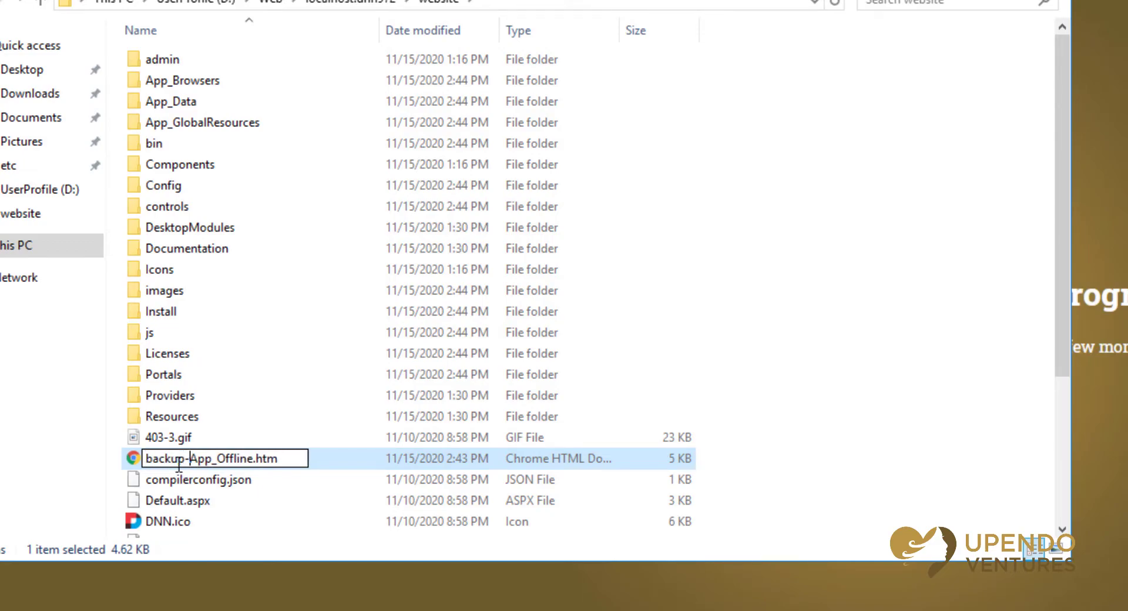
key(Return)
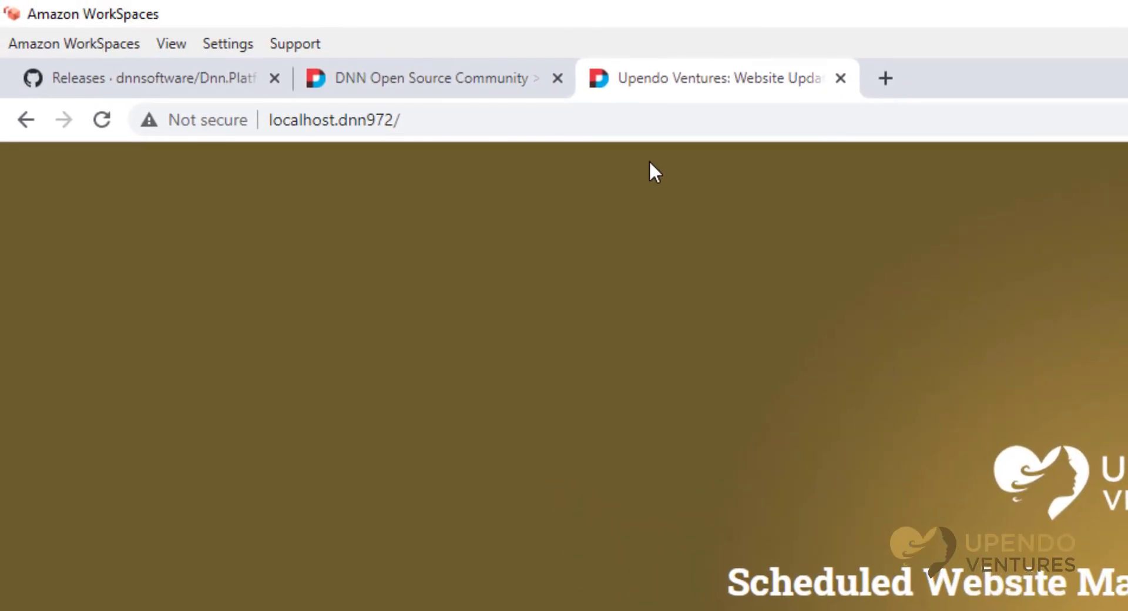
key(F5)
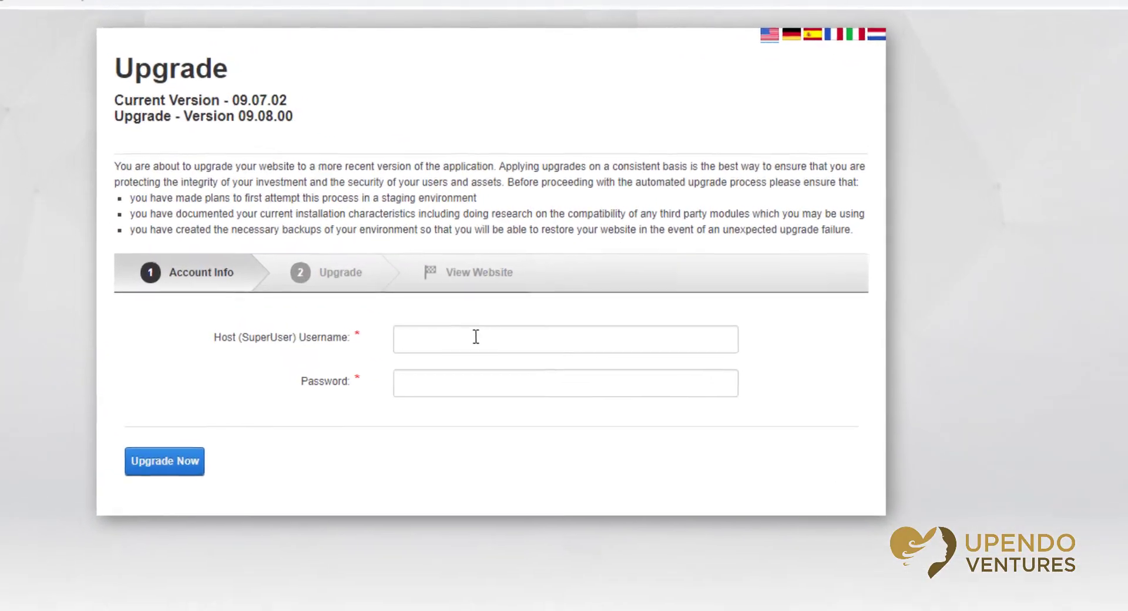
Replace 'UpgradeWizard' with 'Install' in the address to make localhost.dnn972/Install/Install.aspx
click(540, 298)
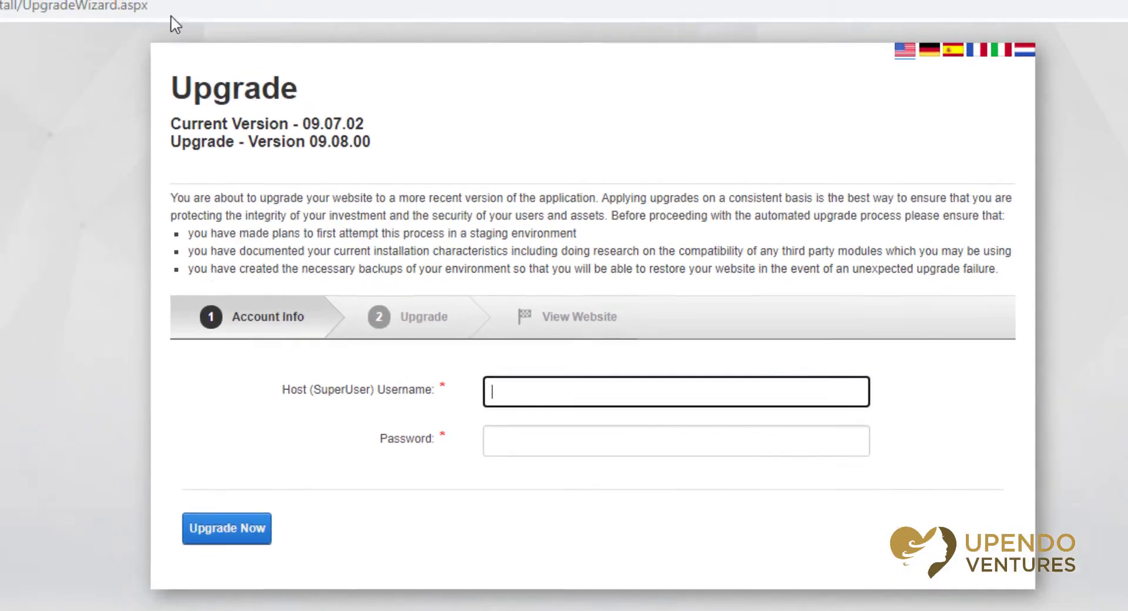
click(674, 119)
click(747, 137)
key(Left)
key(ctrl+shift+Left)
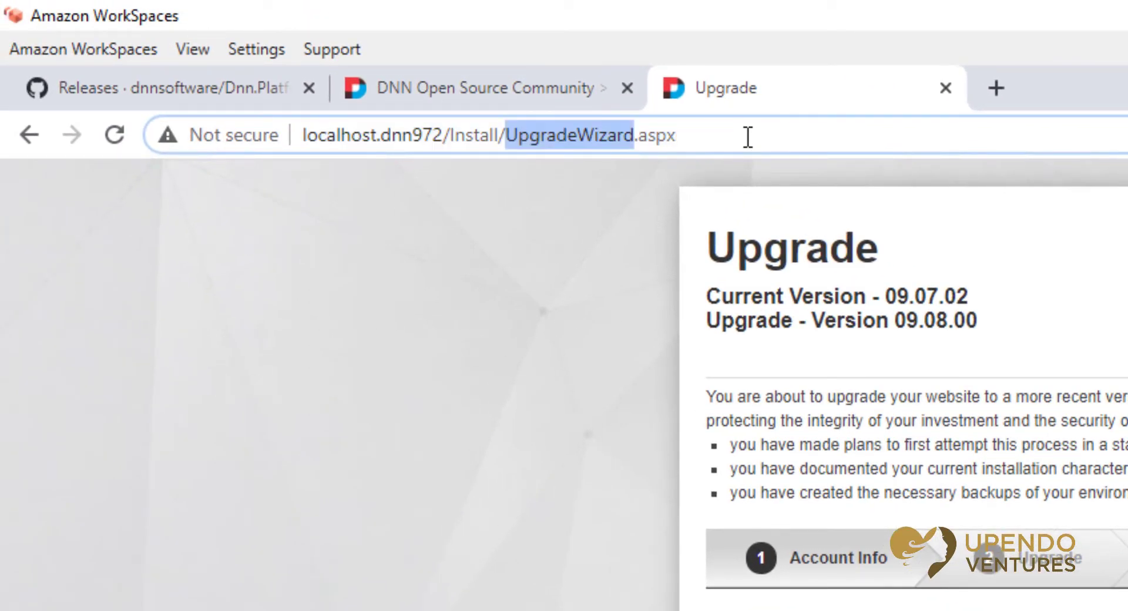
text(Install)
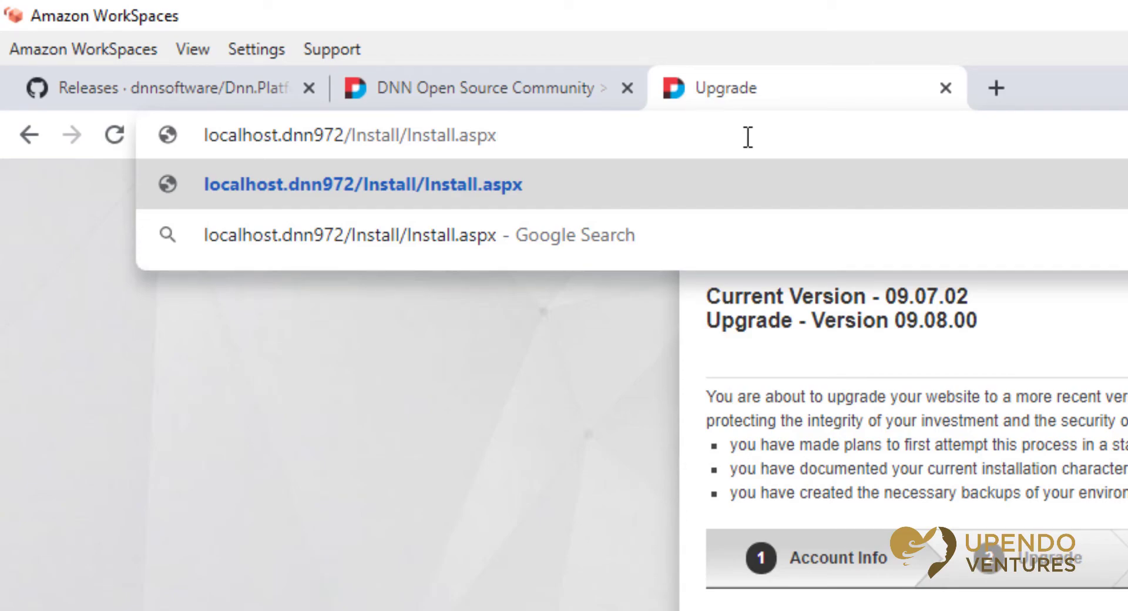
Load Install.aspx to run the 09.08.00 upgrade and scroll through its status report
key(Return)
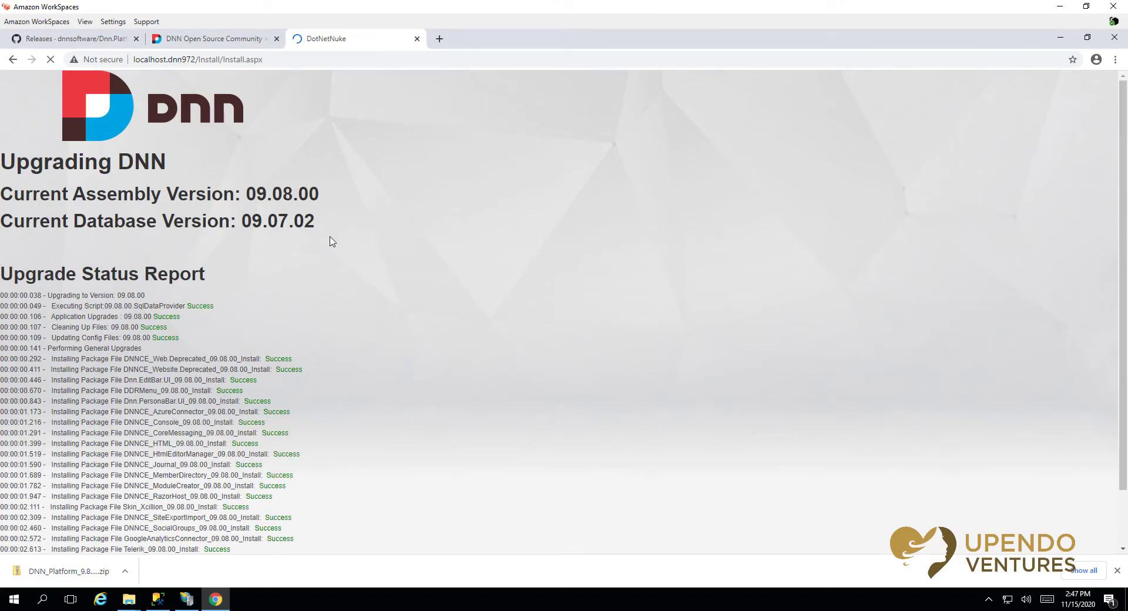
scroll(332, 241, down, 3)
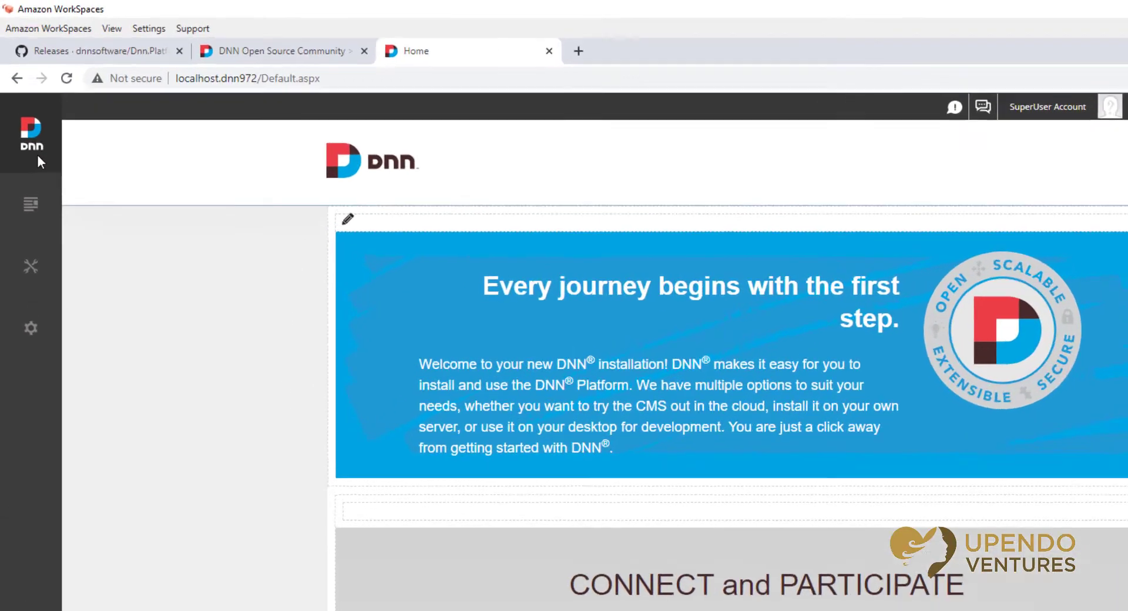
mouse_move(37, 118)
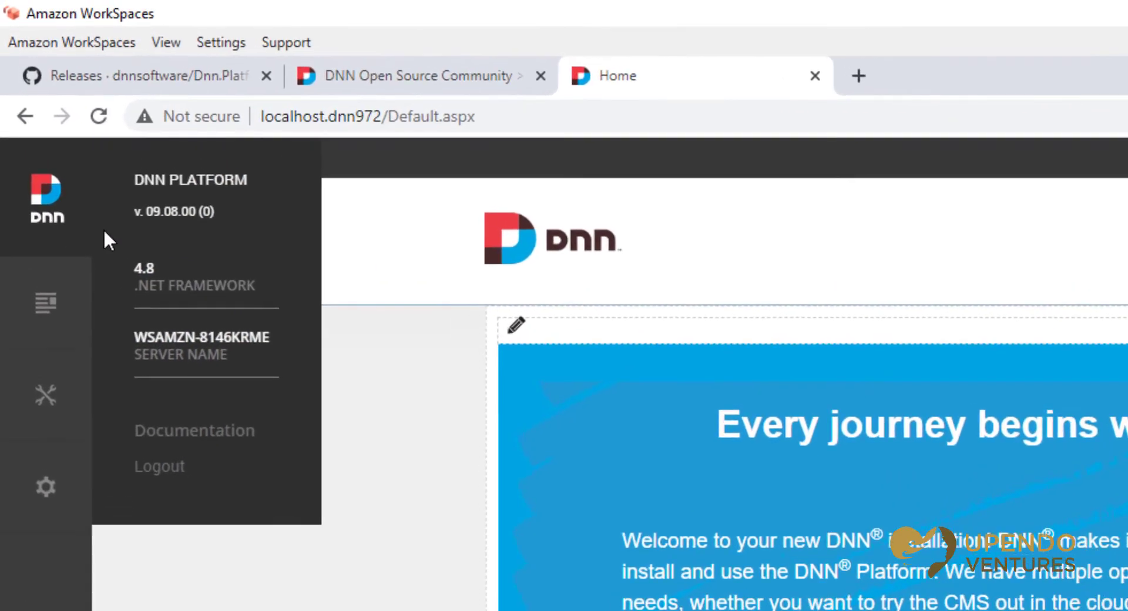